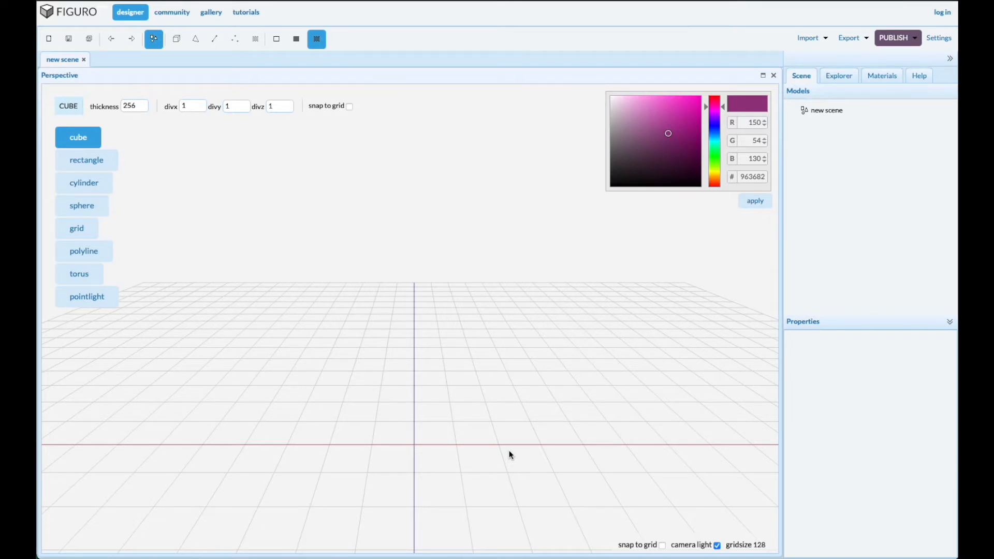
Set the viewport grid size to 64
key(minus)
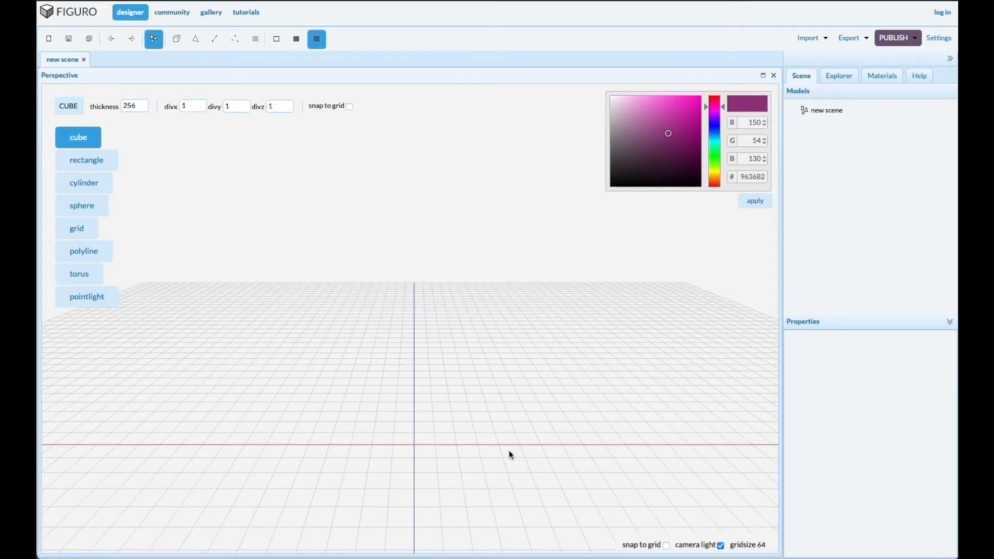
key(plus)
key(plus)
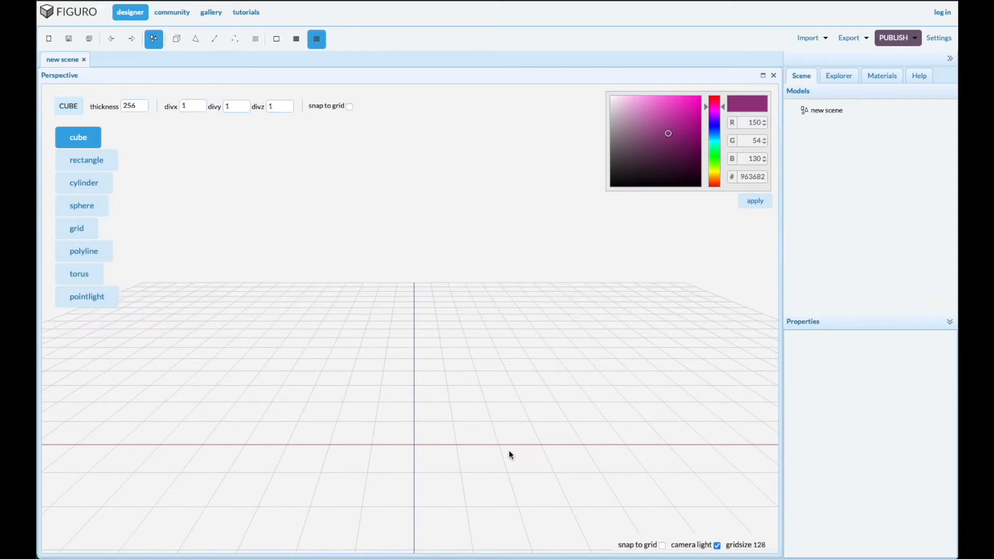
key(minus)
key(minus)
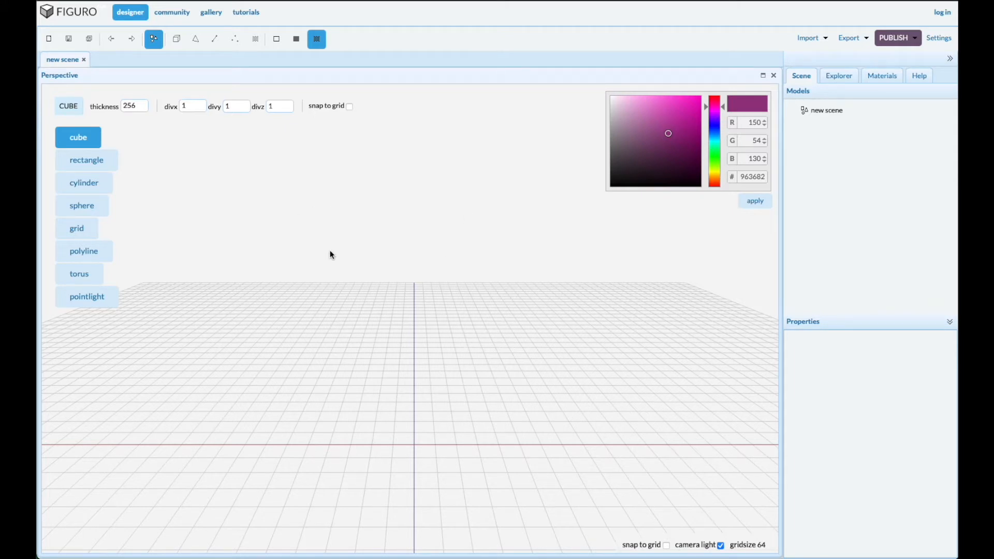
Draw a closed six-point tapered polyline in top view, centred on the blue axis, about 256 wide and 1344 long
right_click(418, 368)
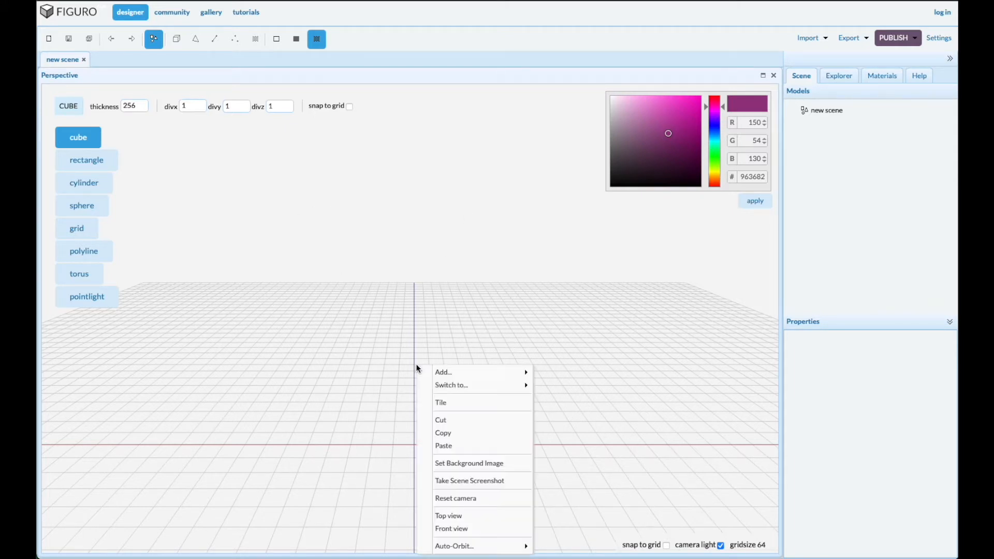
click(456, 516)
scroll(427, 207, down, 3)
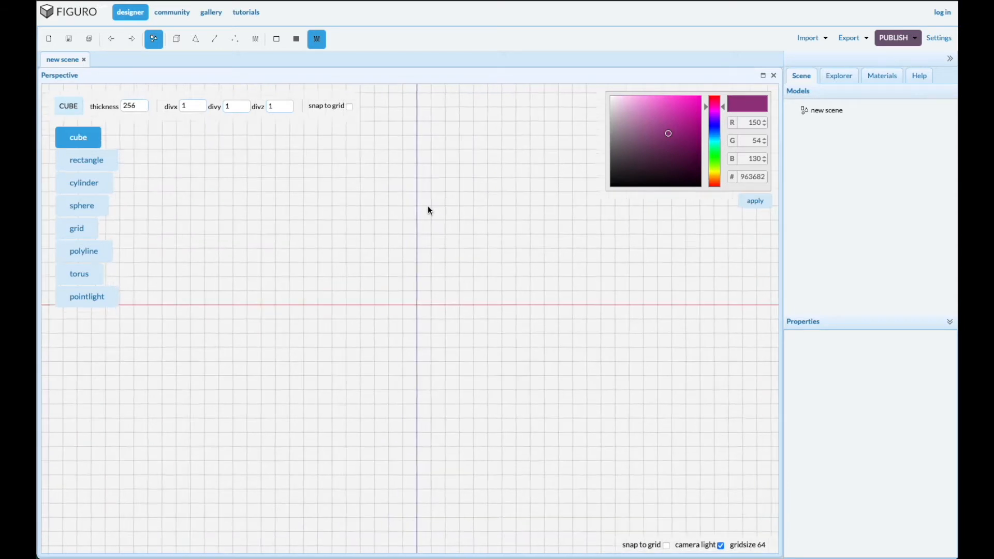
middle_drag(455, 176, 435, 379)
scroll(399, 159, up, 5)
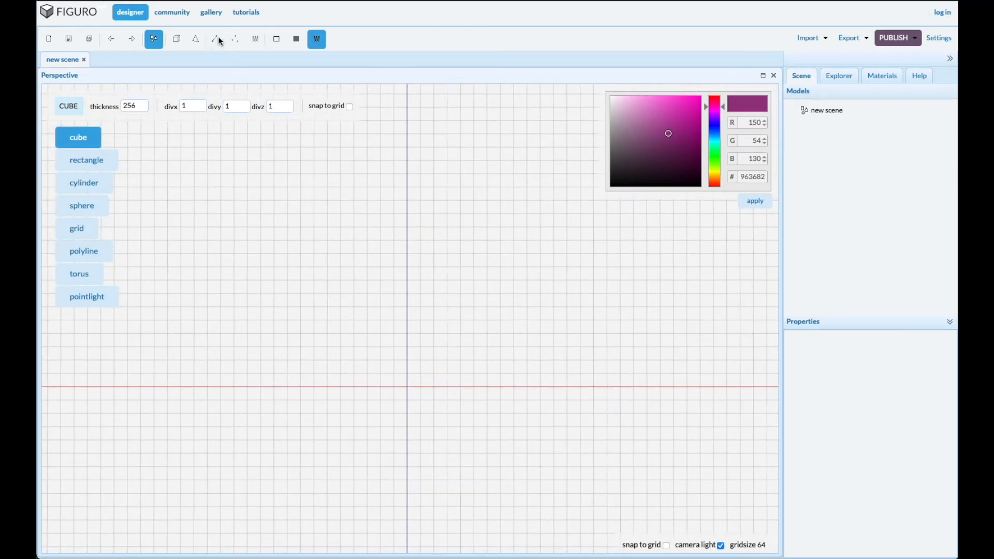
click(87, 253)
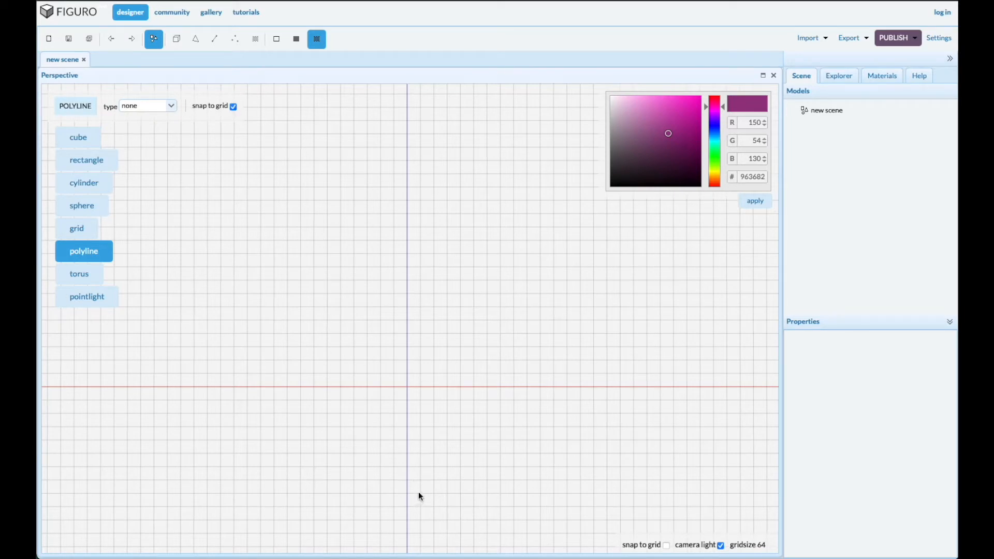
click(420, 466)
click(420, 386)
click(434, 188)
click(381, 190)
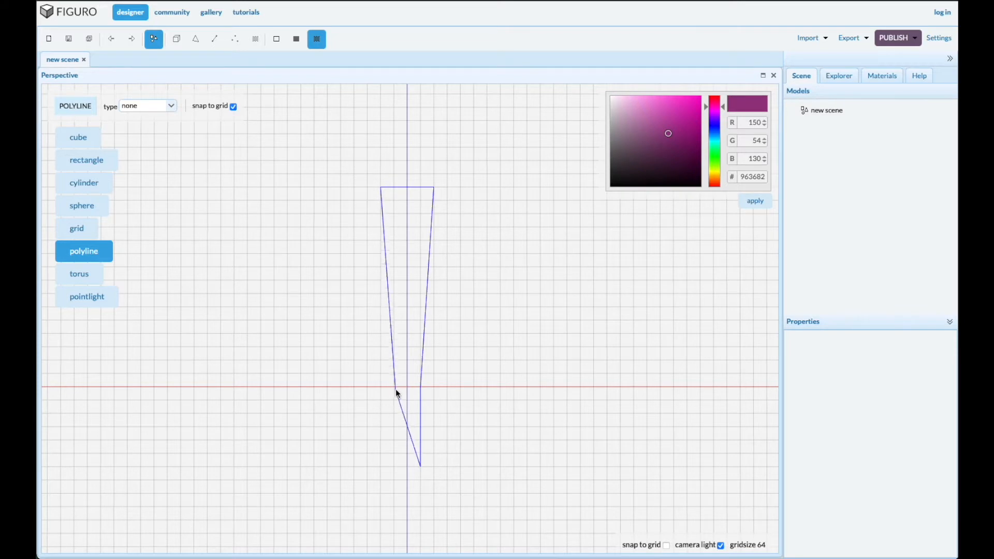
click(393, 385)
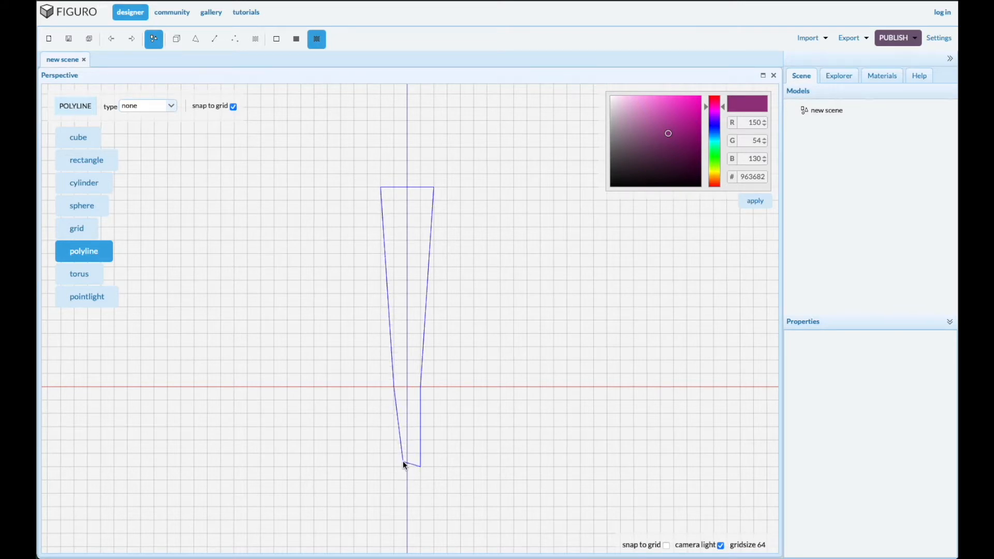
double_click(395, 465)
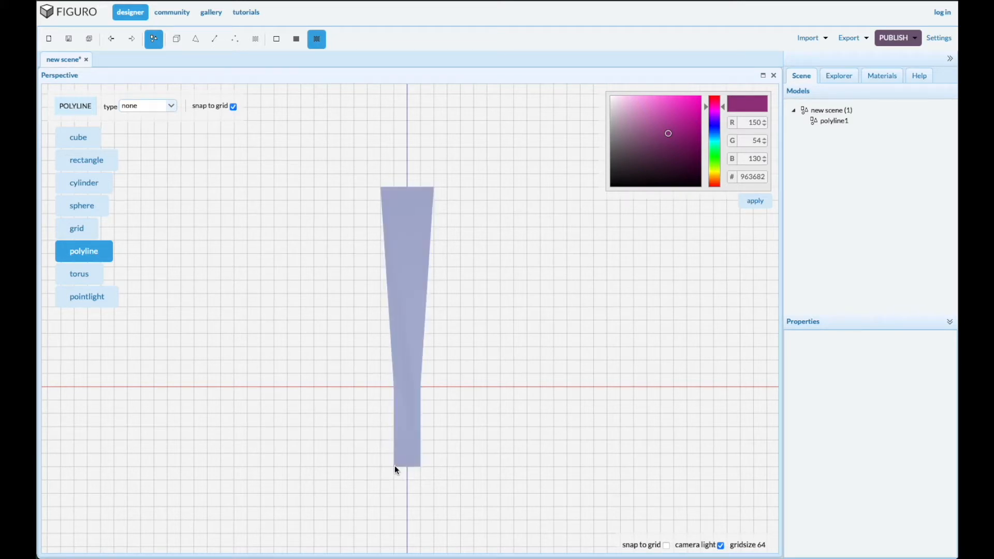
Extrude the tapered polygon upward by about 17 units to form a thin slab
drag(470, 472, 495, 372)
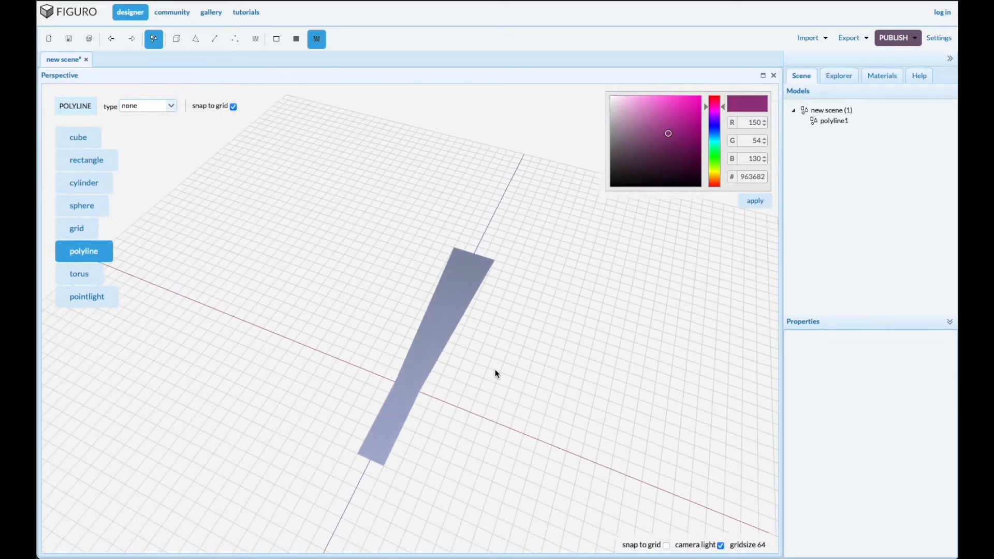
click(826, 122)
mouse_move(492, 407)
mouse_down()
mouse_move(464, 404)
mouse_move(476, 402)
mouse_up()
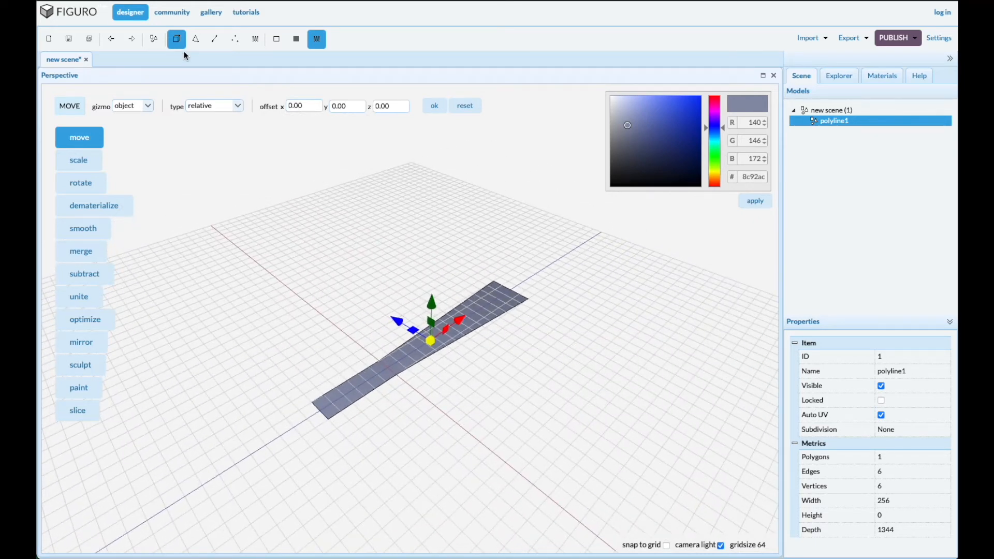
click(195, 39)
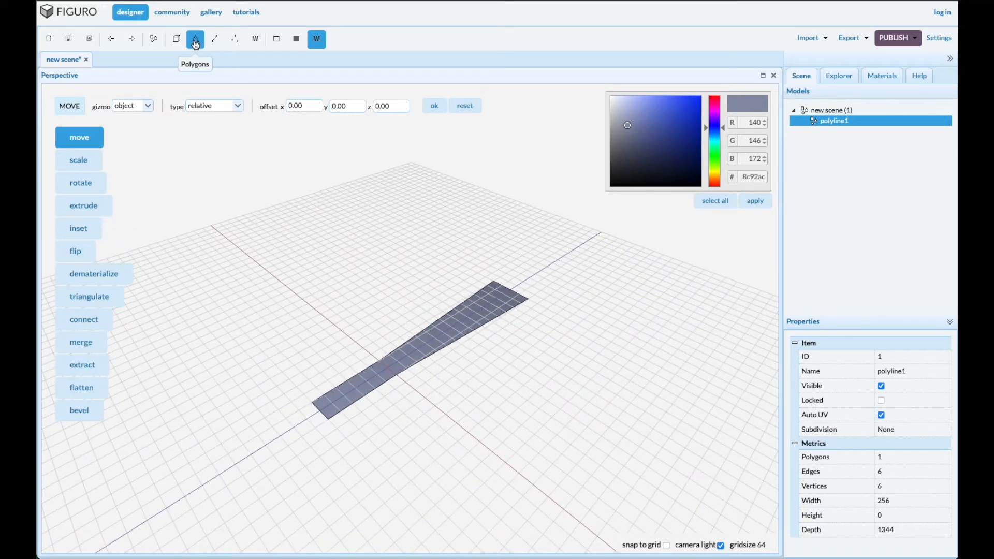
click(81, 203)
click(427, 333)
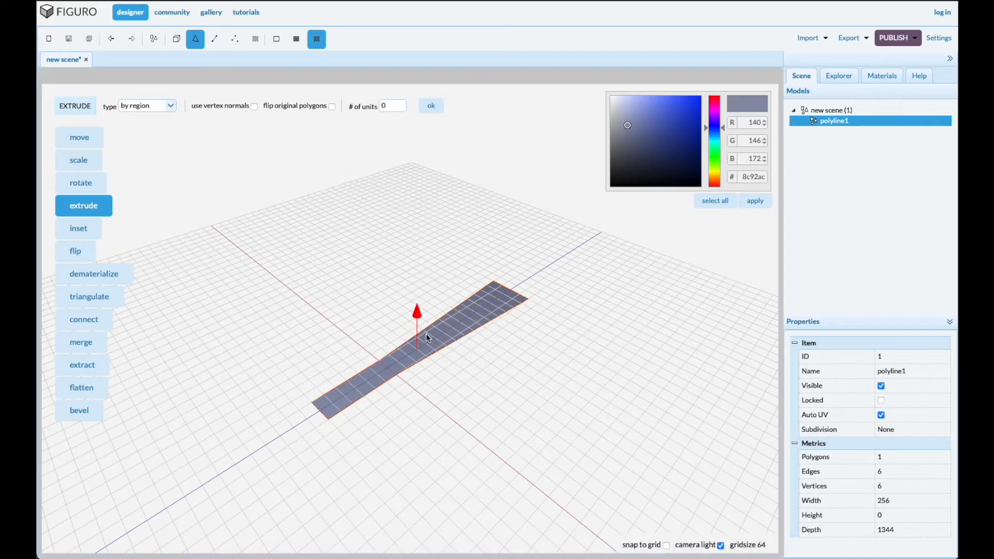
drag(415, 312, 422, 350)
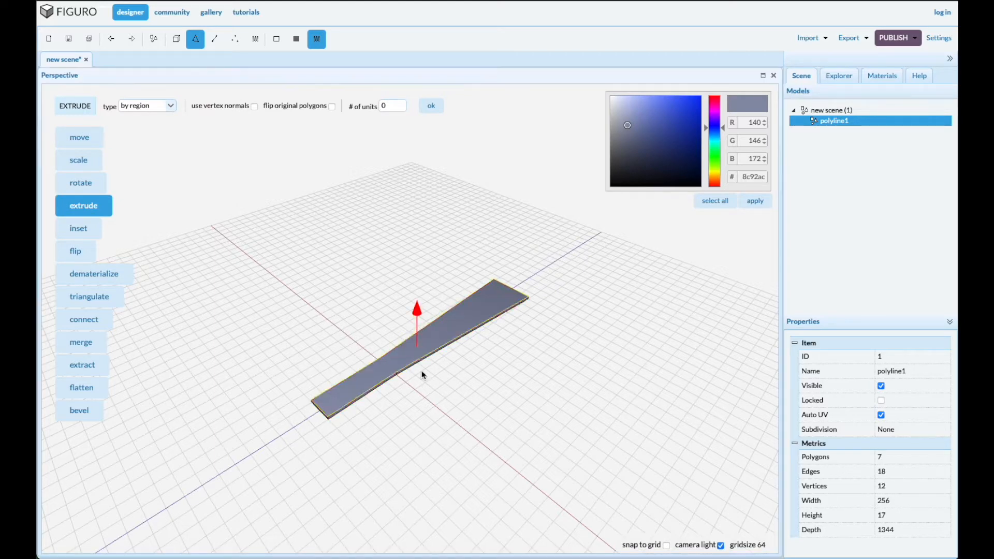
Fill the open hole on the underside of the slab, using one of its bottom edges
middle_drag(405, 417, 390, 397)
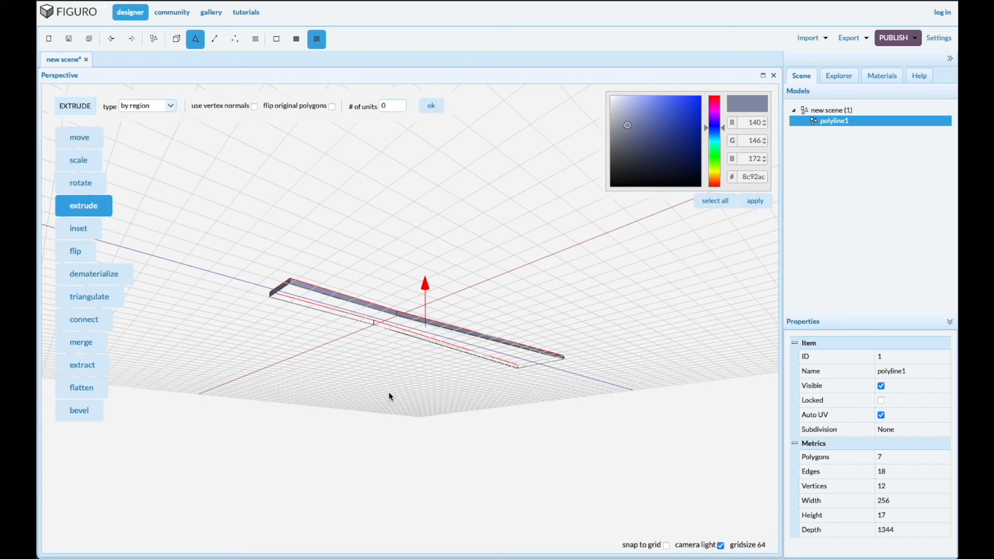
click(215, 40)
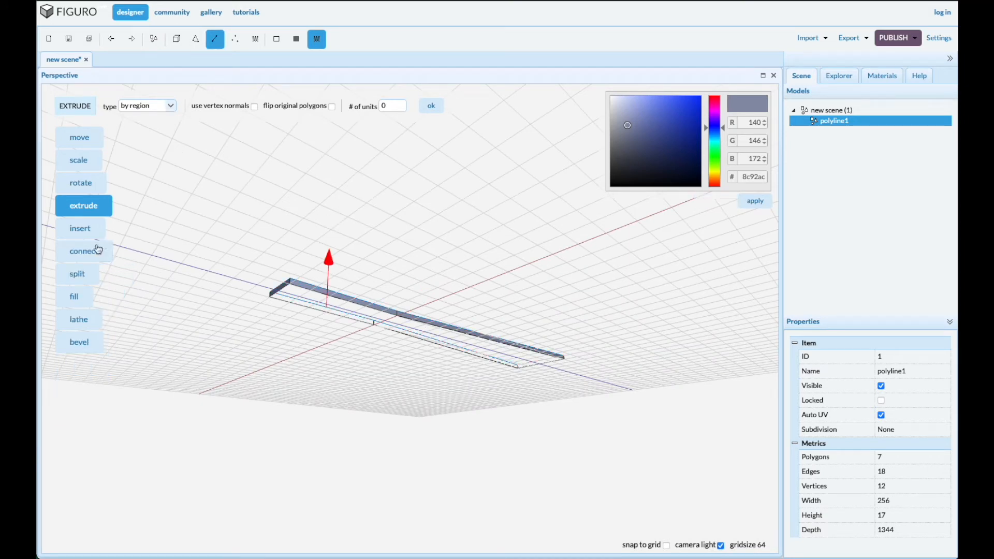
click(75, 296)
middle_drag(375, 324, 335, 312)
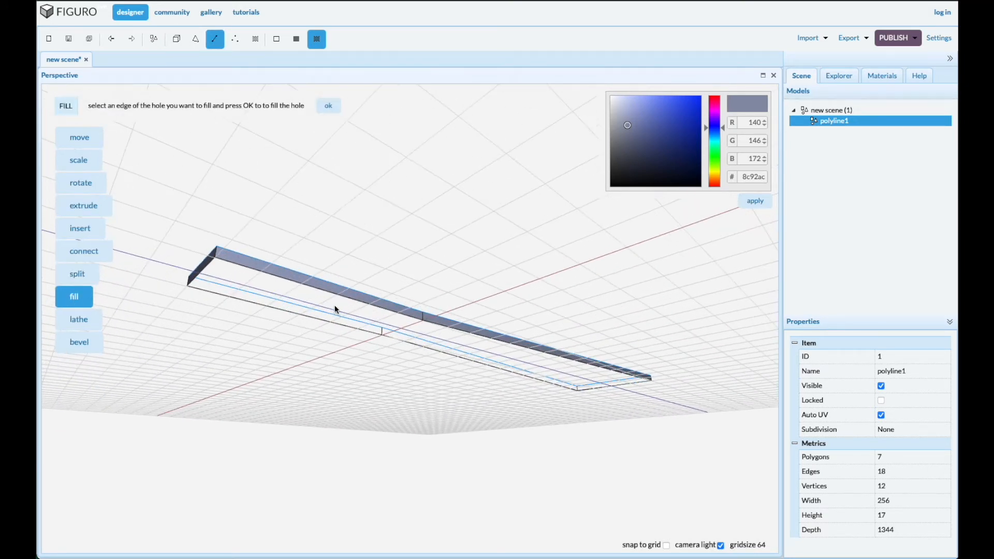
click(336, 294)
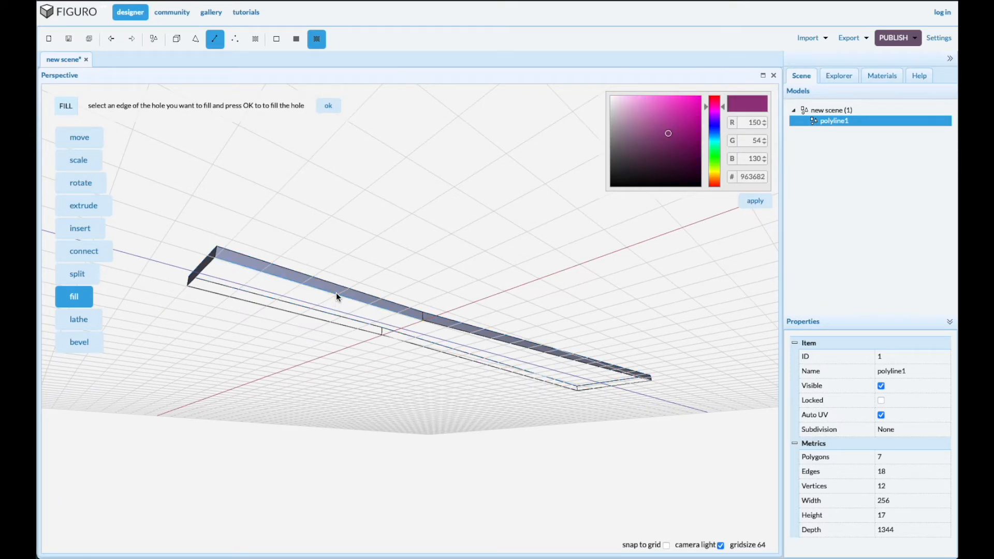
click(333, 106)
Move the narrow end face inward along the slab's length, shortening the slab to a depth of about 1291
middle_drag(345, 268, 380, 313)
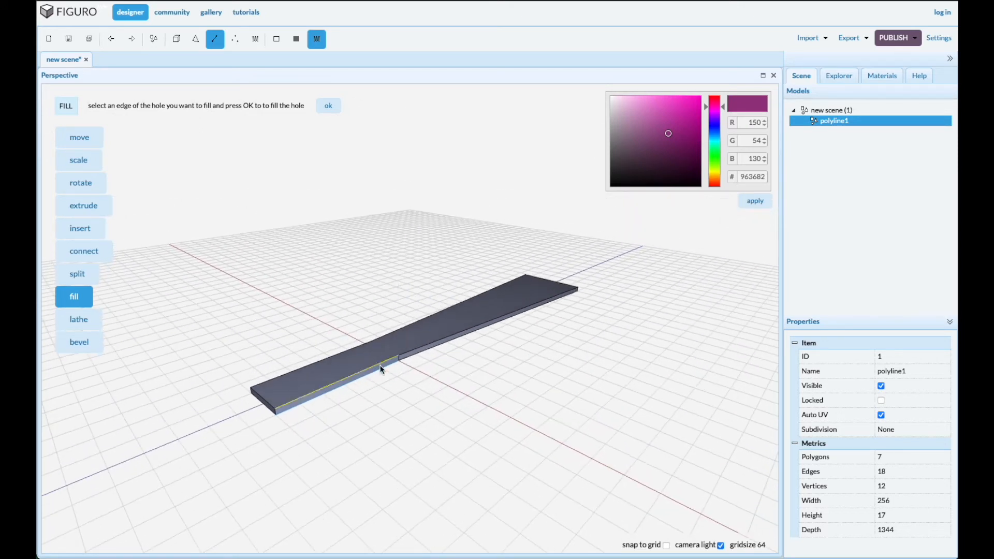
click(195, 39)
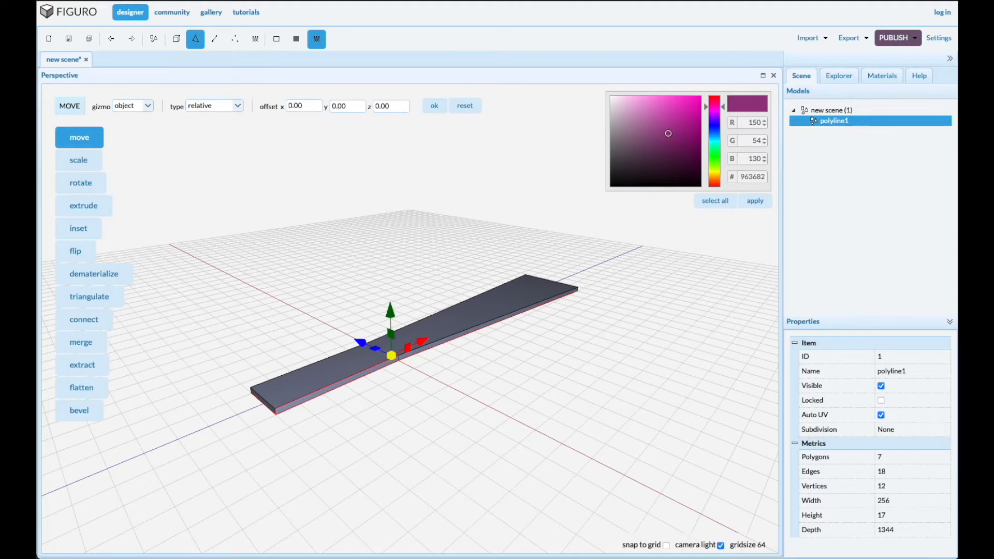
drag(344, 442, 354, 443)
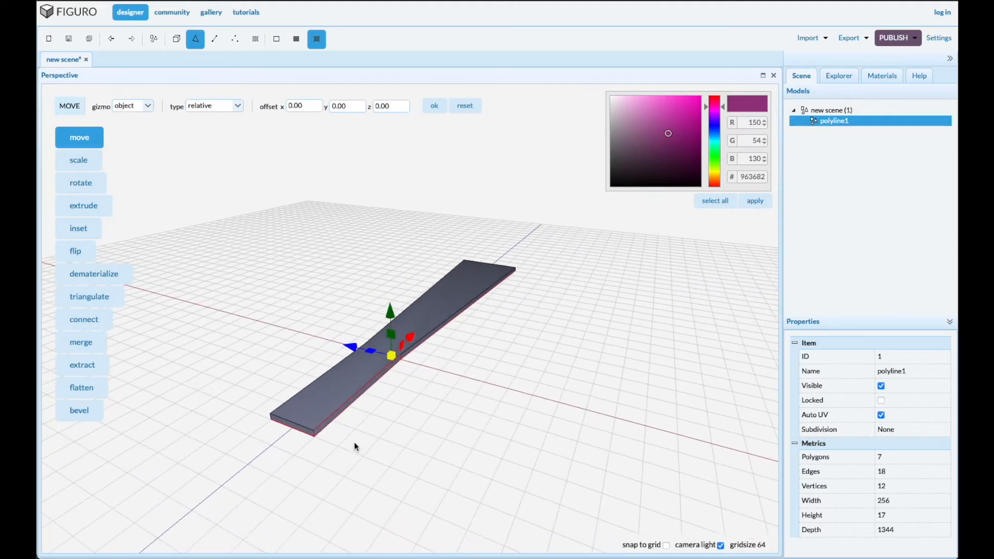
click(294, 424)
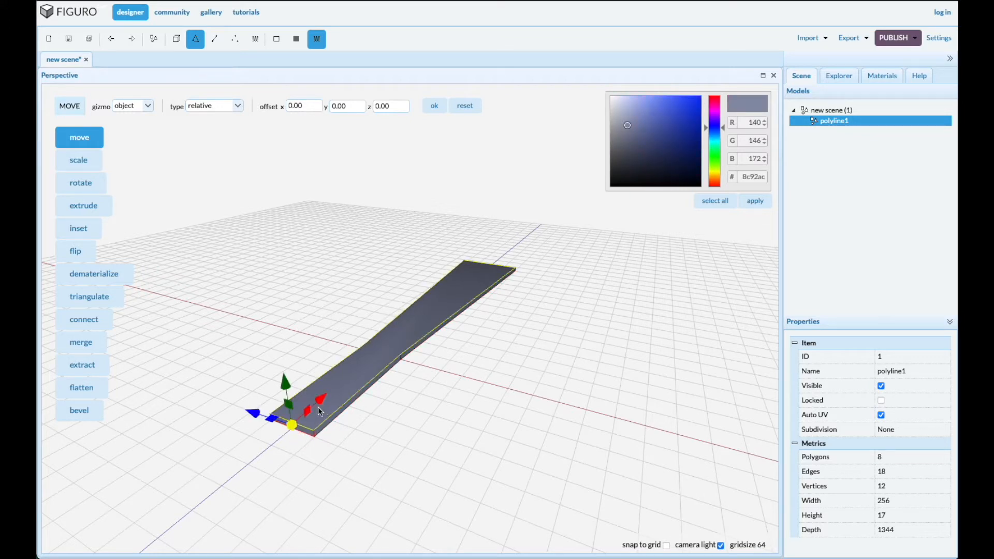
mouse_move(323, 400)
mouse_down()
mouse_move(297, 415)
mouse_move(330, 389)
mouse_up()
drag(473, 424, 454, 421)
drag(343, 412, 356, 404)
Move the wide end face outward along the slab's length, extending the slab to a depth of about 1355
drag(443, 490, 582, 414)
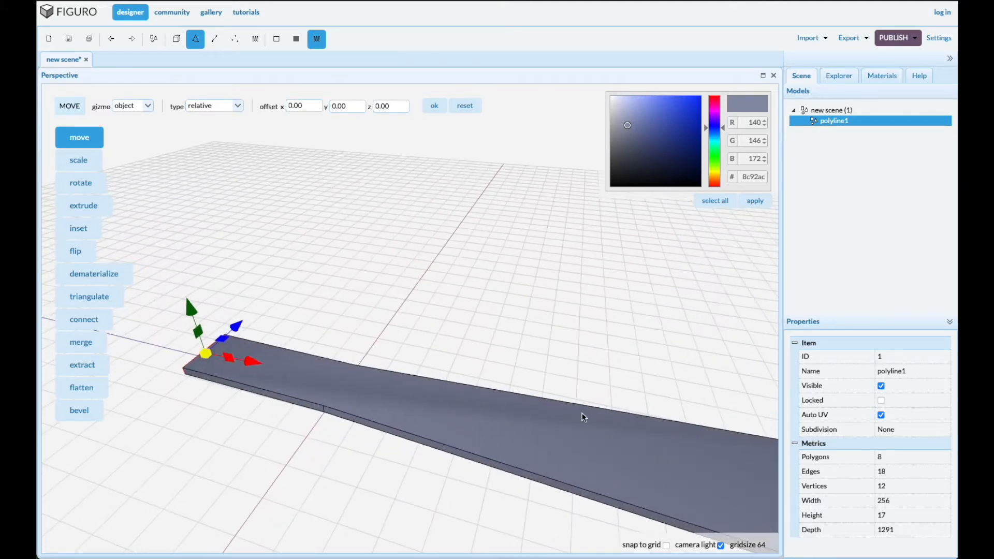
scroll(466, 434, down, 3)
scroll(465, 466, down, 2)
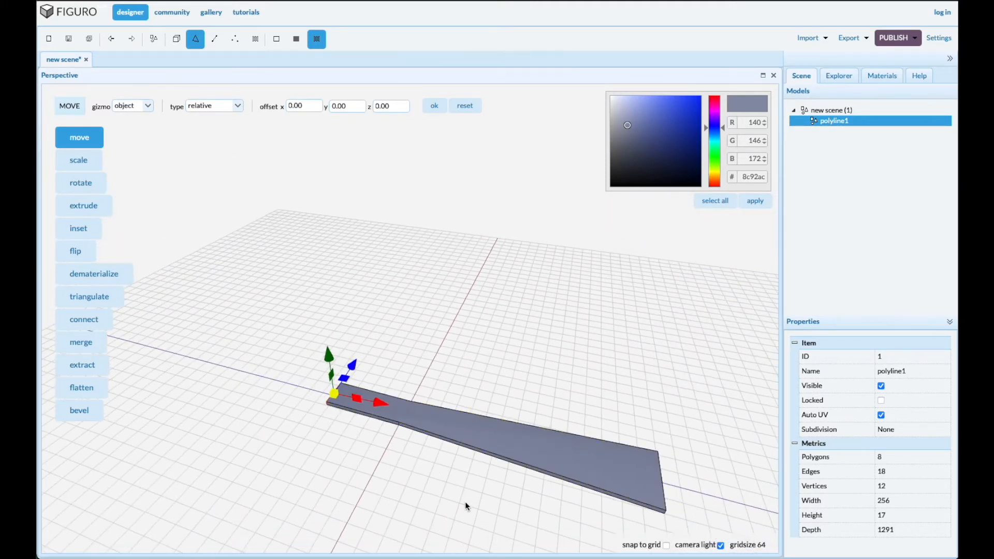
right_drag(467, 510, 408, 437)
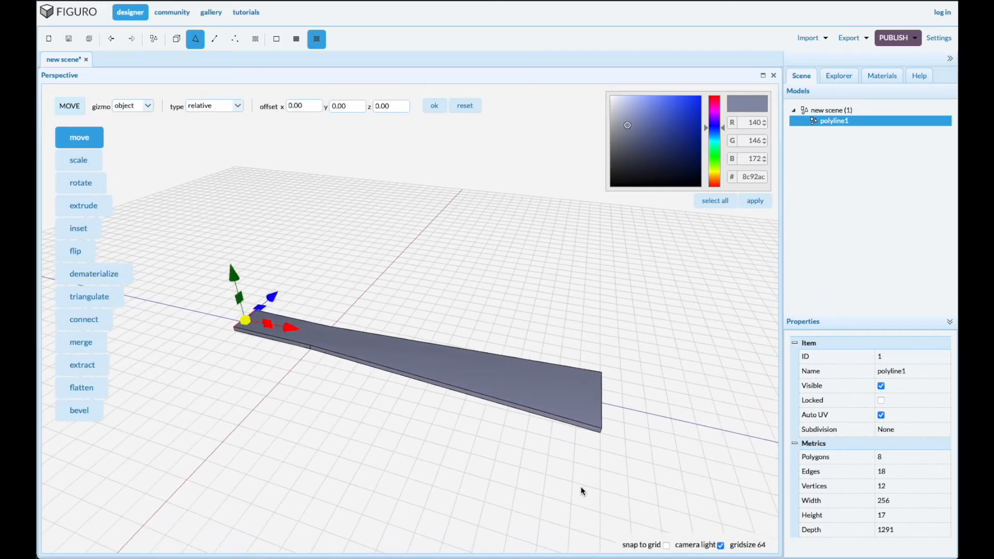
drag(582, 488, 570, 481)
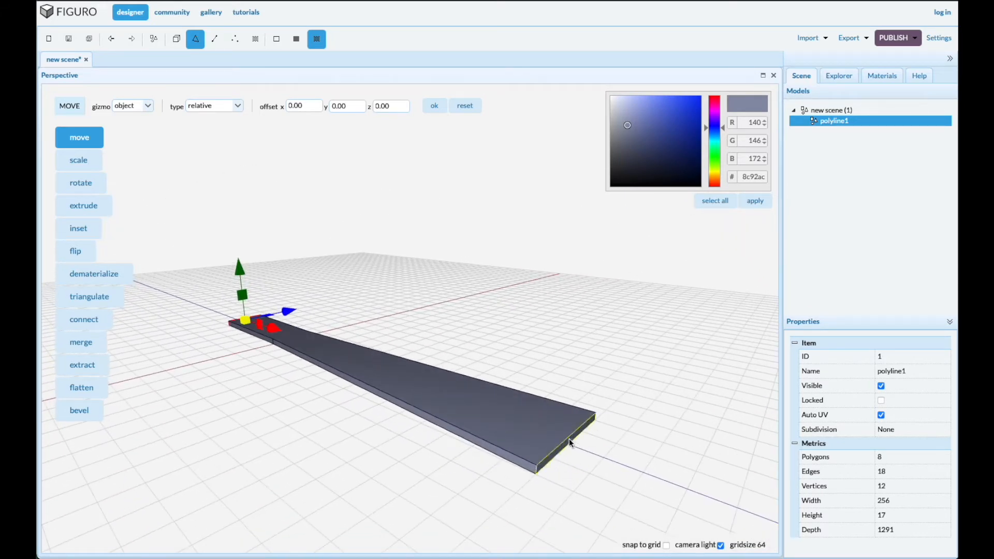
click(569, 439)
drag(625, 463, 642, 476)
Scale the wide end face across its width so the slab becomes about 260 wide
click(79, 160)
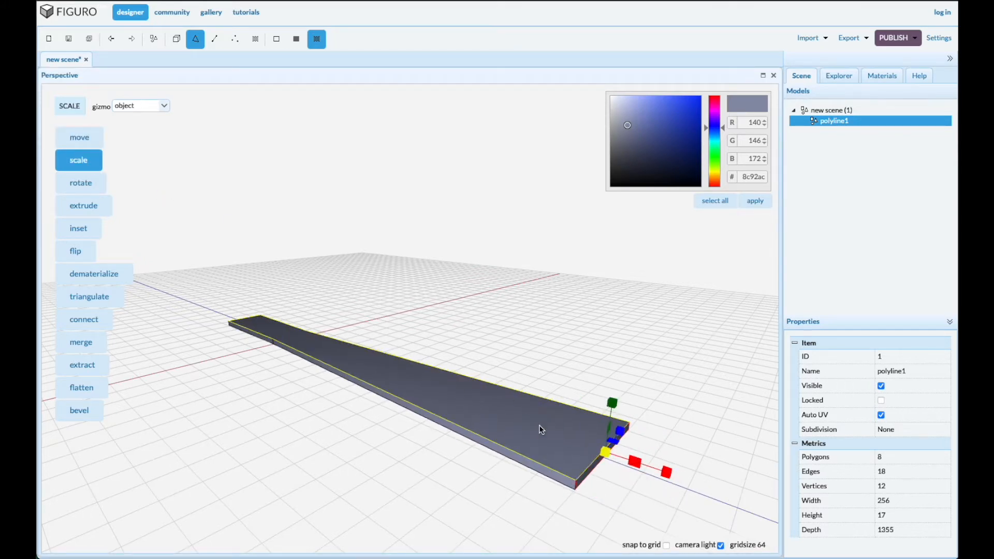
click(620, 432)
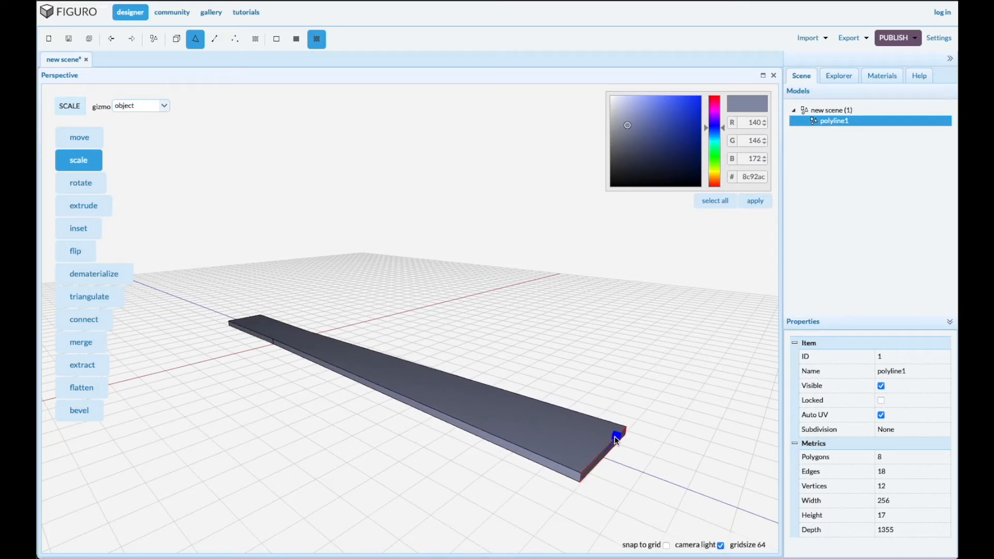
drag(620, 434, 621, 434)
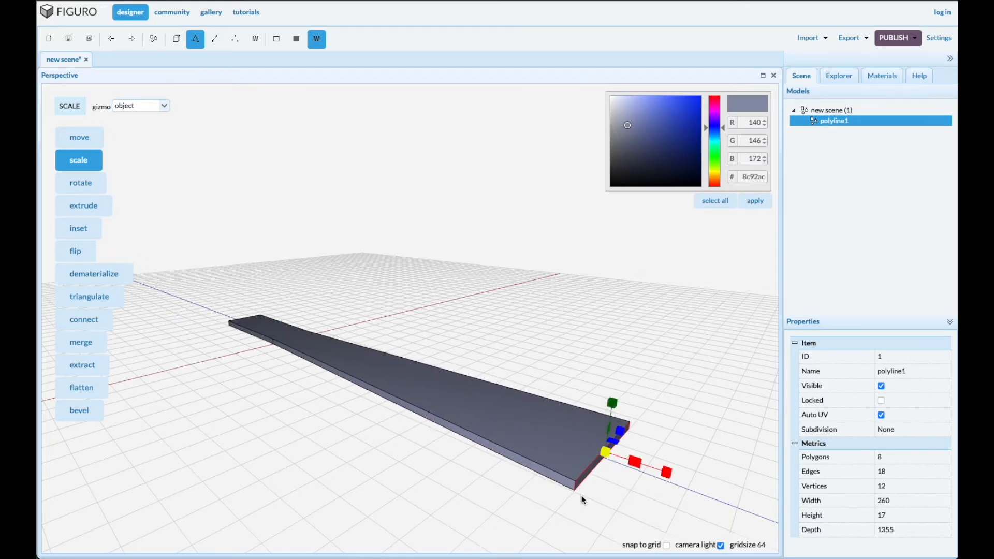
Move the whole slab object to the absolute position 0, 0, 0
drag(367, 480, 391, 467)
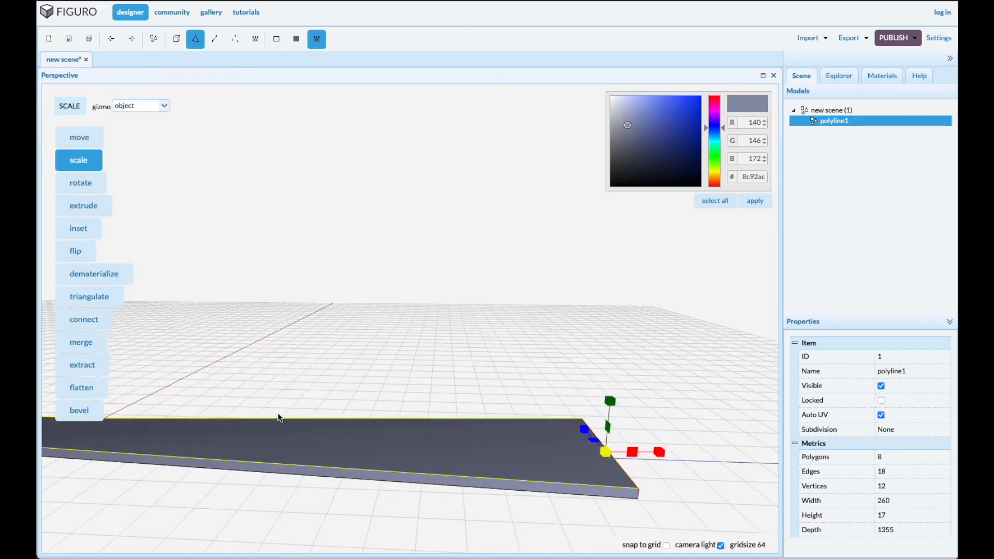
scroll(279, 414, down, 5)
click(103, 432)
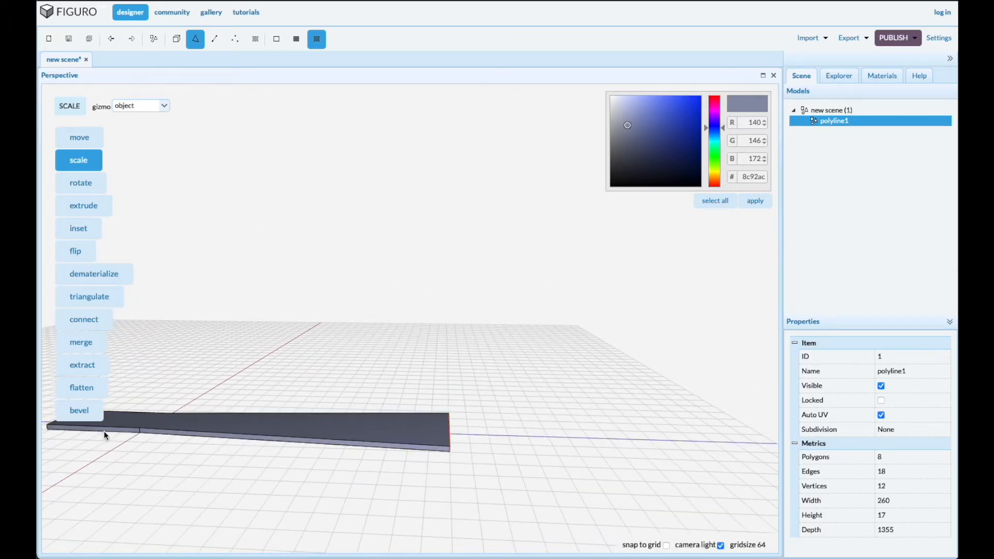
click(272, 433)
click(177, 39)
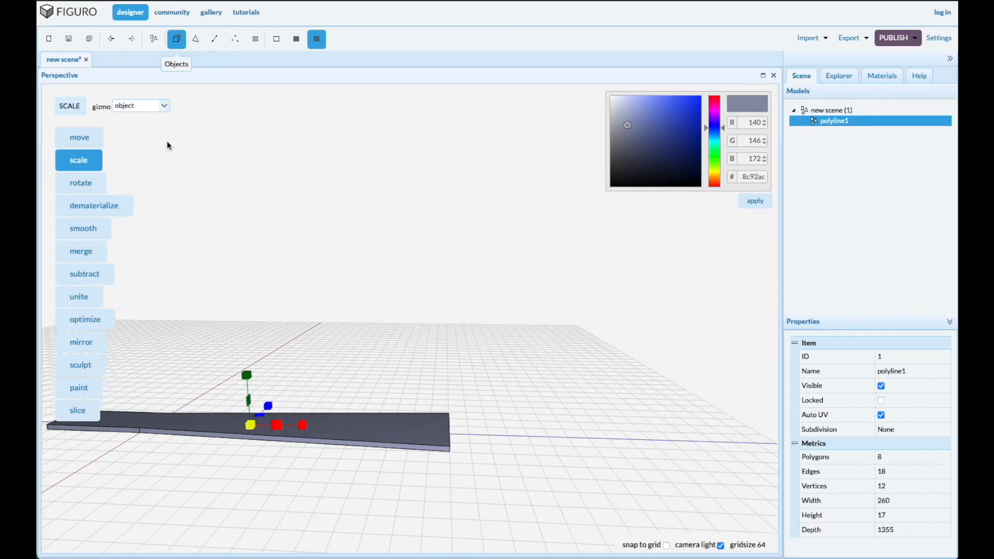
drag(149, 470, 322, 440)
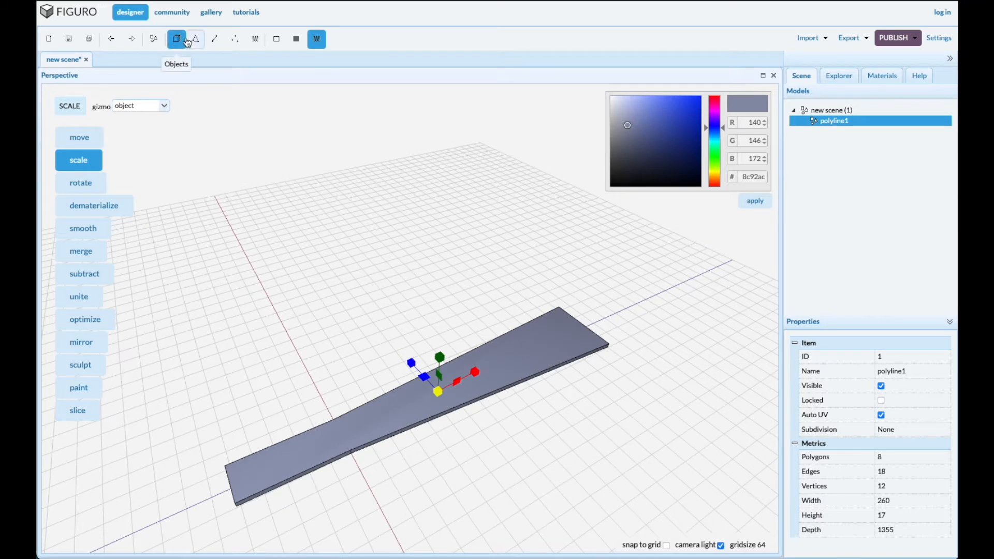
click(79, 137)
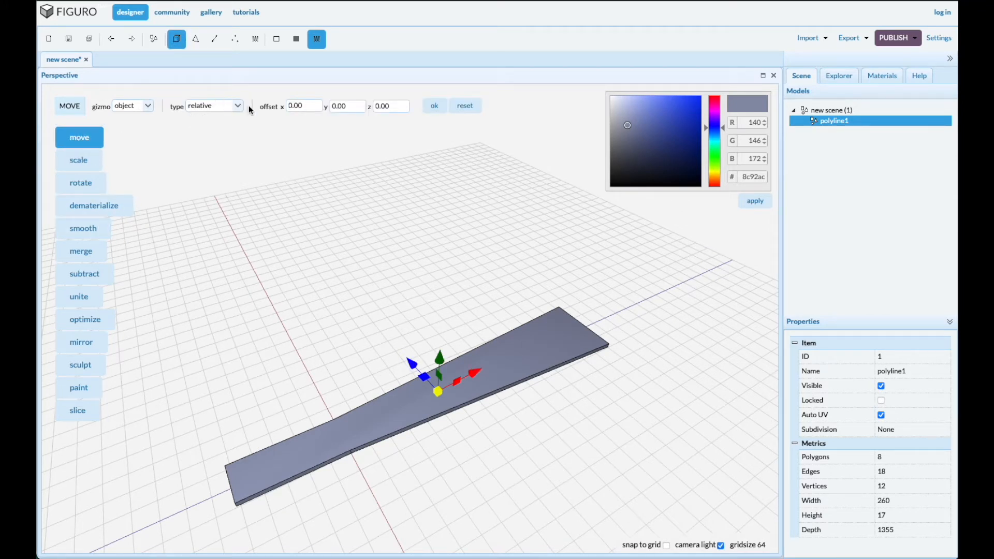
click(233, 106)
click(205, 132)
click(436, 106)
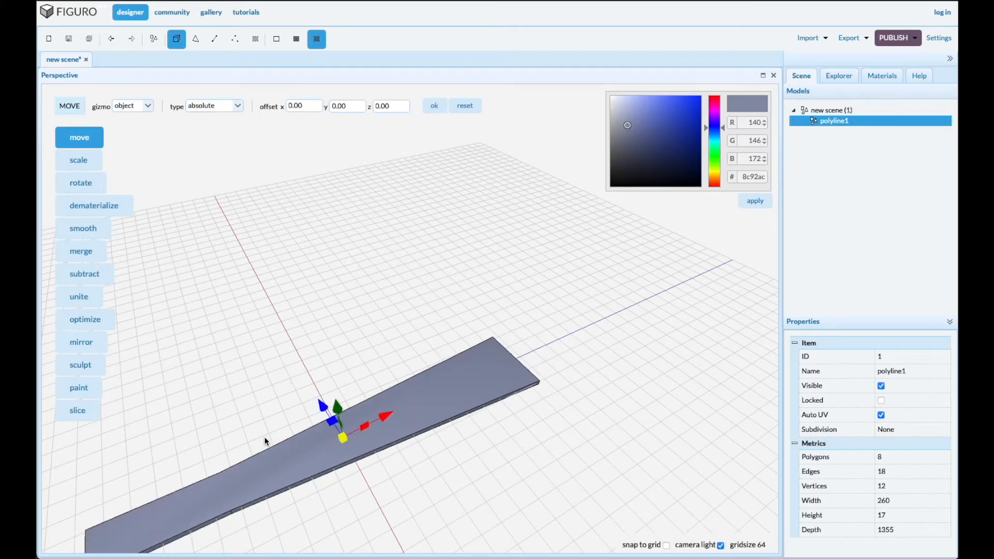
Duplicate the centred slab in place
drag(181, 388, 262, 443)
key(space)
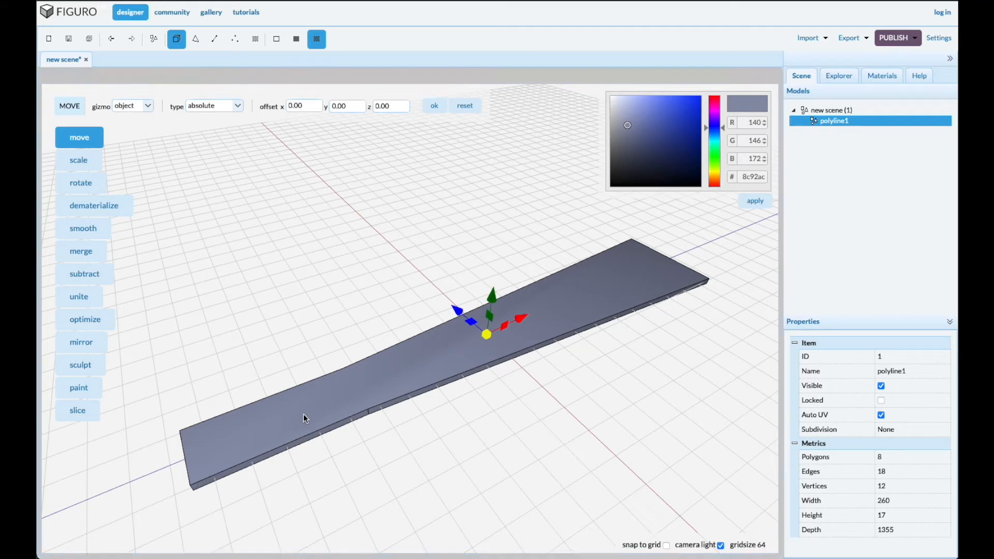
key(ctrl+v)
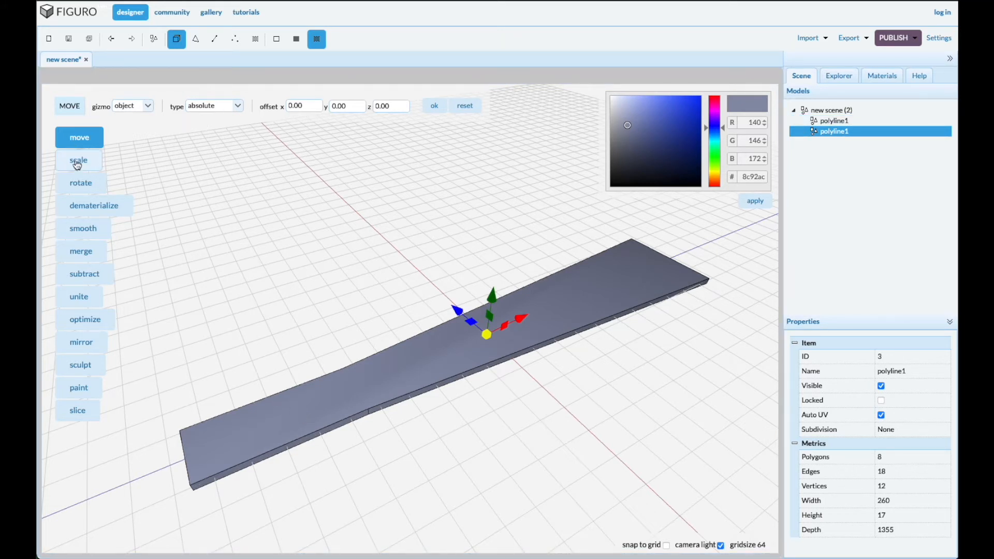
Rotate the duplicate slab 90 degrees about the z axis so it crosses the original
click(80, 183)
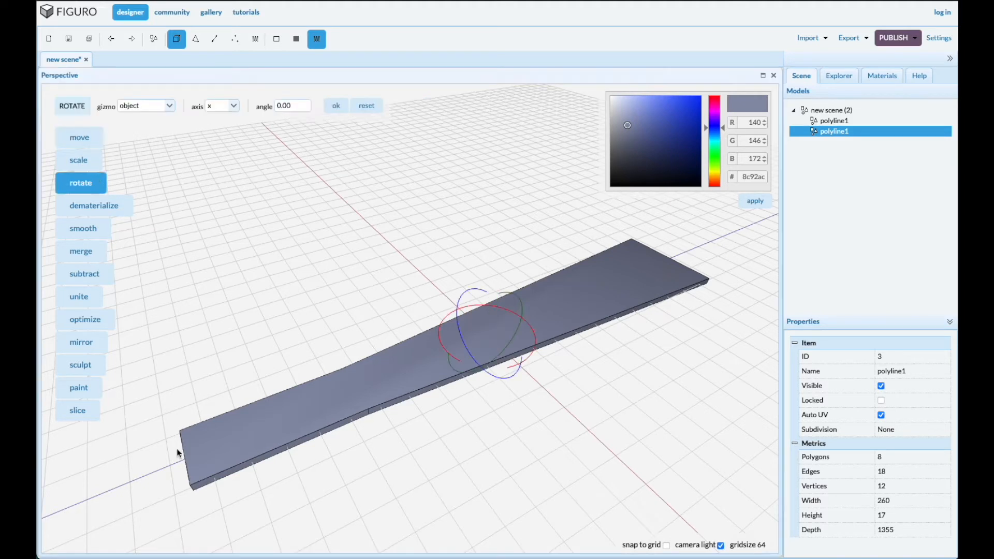
click(234, 105)
click(223, 144)
click(294, 107)
text(90)
click(336, 107)
mouse_move(256, 449)
mouse_down()
mouse_move(277, 433)
mouse_move(249, 437)
mouse_up()
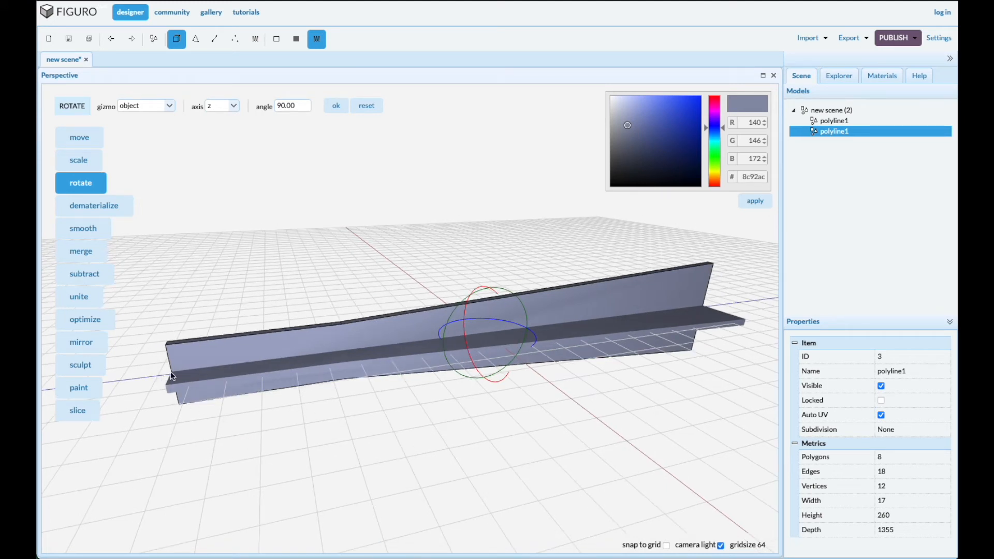
Select both crossed slabs and merge them into a single model
key(space)
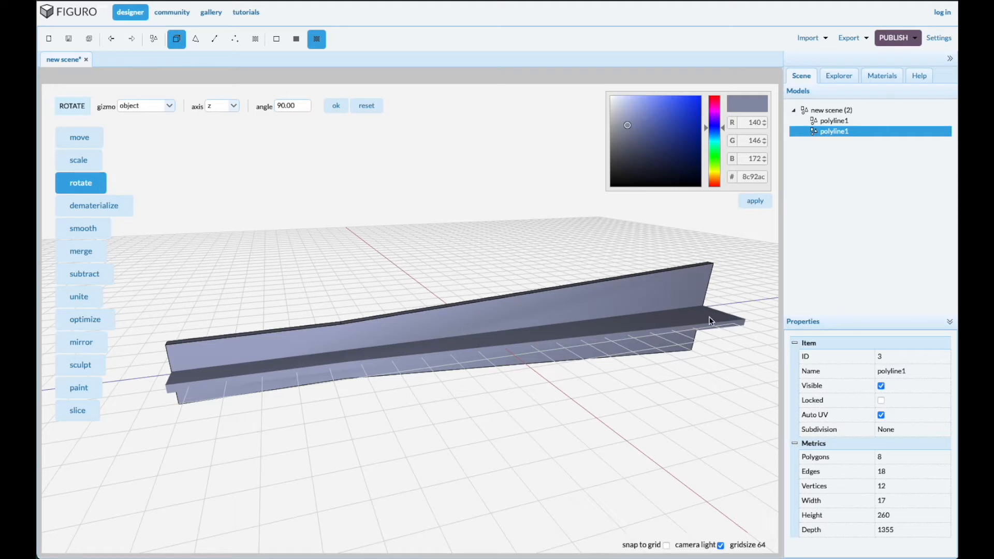
click(94, 252)
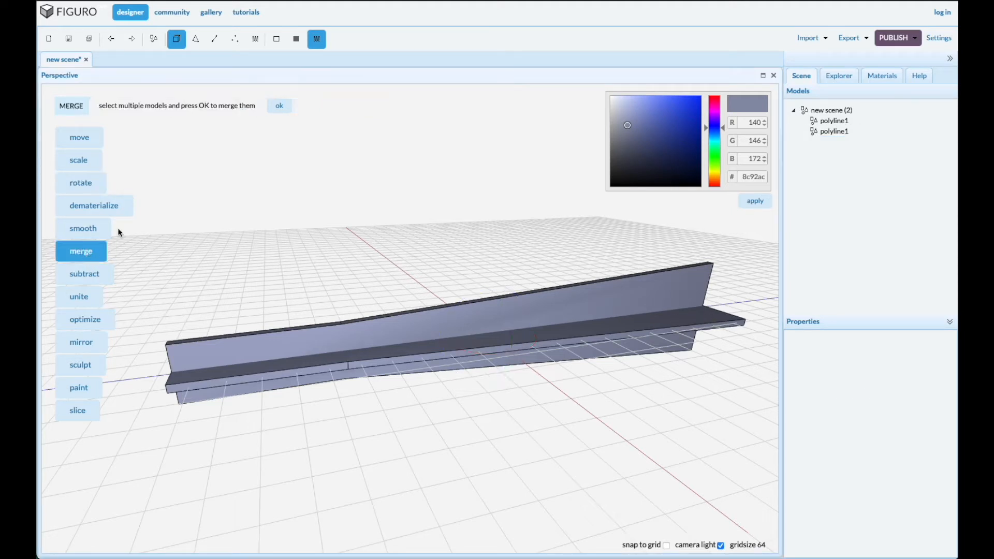
click(280, 106)
drag(253, 417, 440, 467)
drag(405, 428, 460, 448)
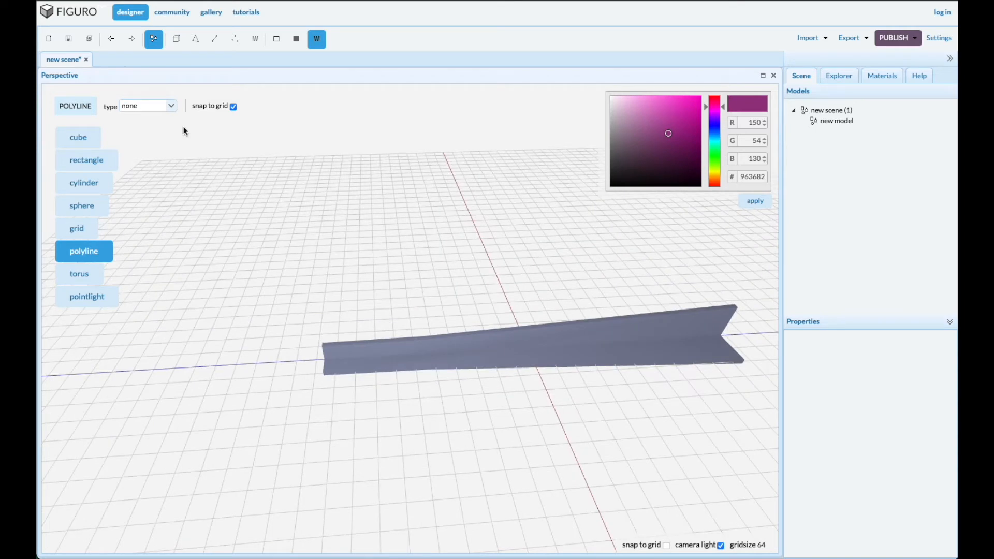
Create a torus with outer radius 8 and inner radius 2 on the grid beside the merged model
click(81, 275)
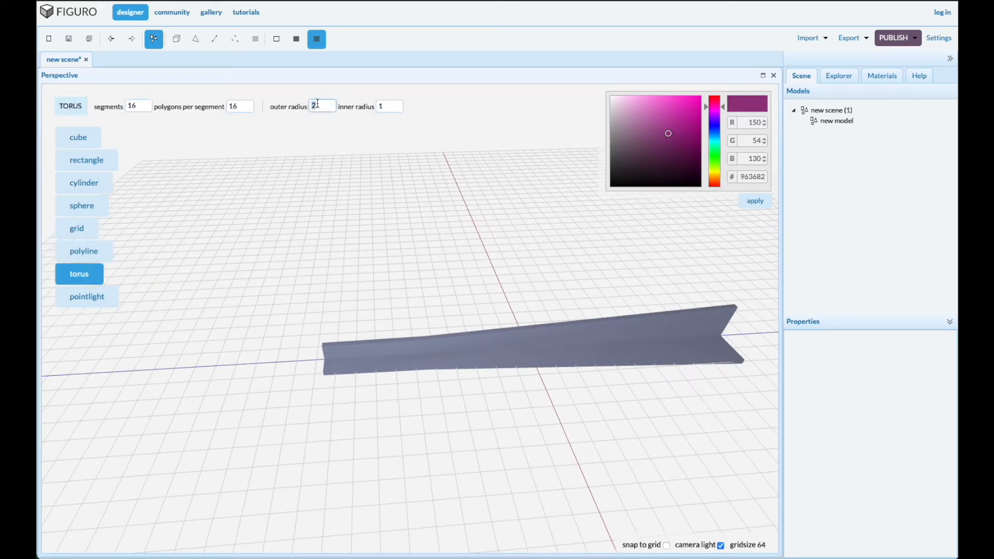
text(8)
double_click(393, 107)
click(348, 418)
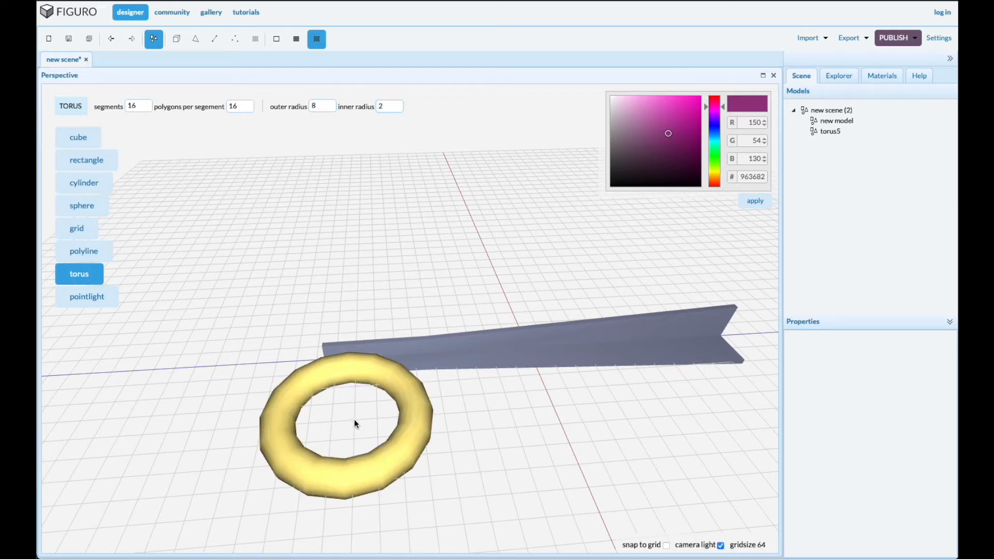
Move the torus to the absolute position 0, 0, 0 and rotate it 90 degrees about the x axis
click(830, 132)
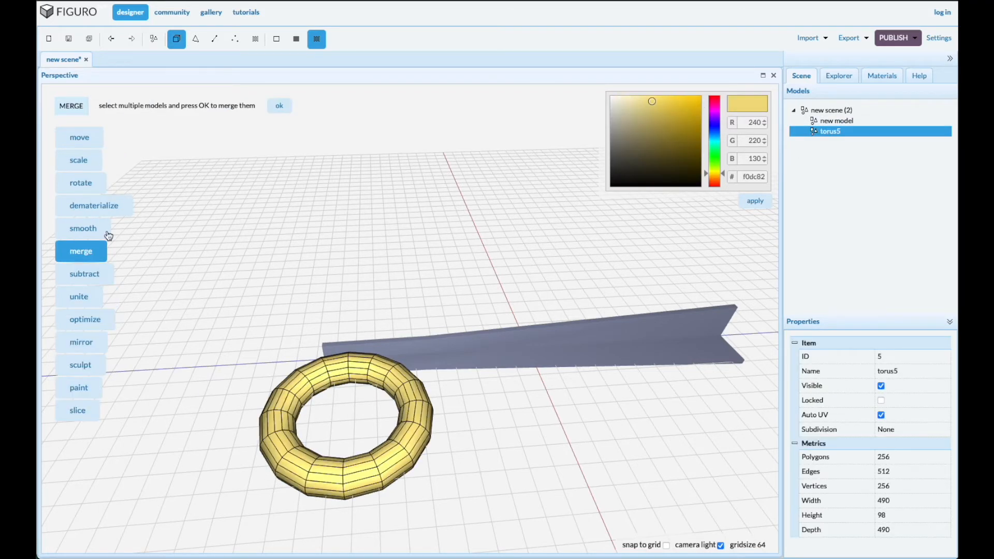
click(75, 138)
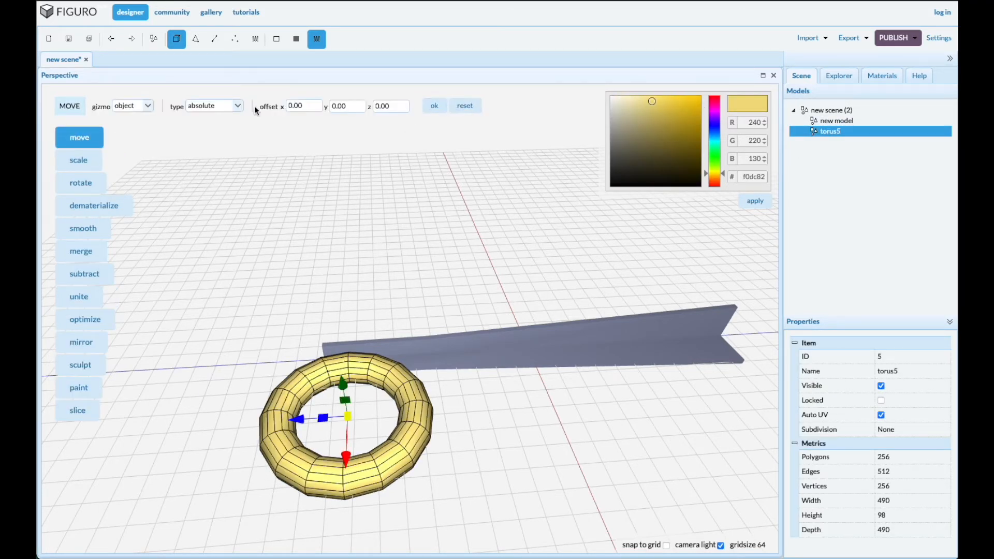
click(434, 105)
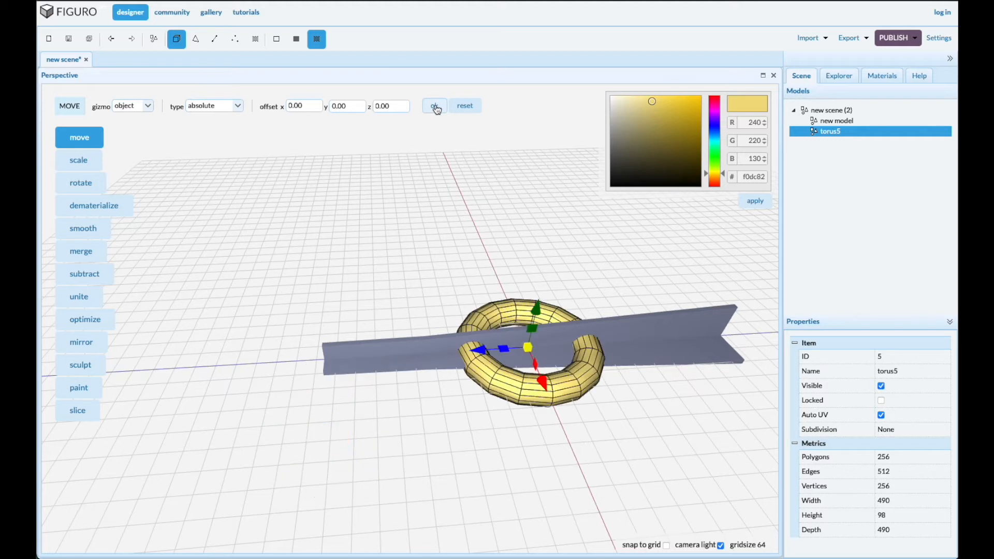
click(80, 182)
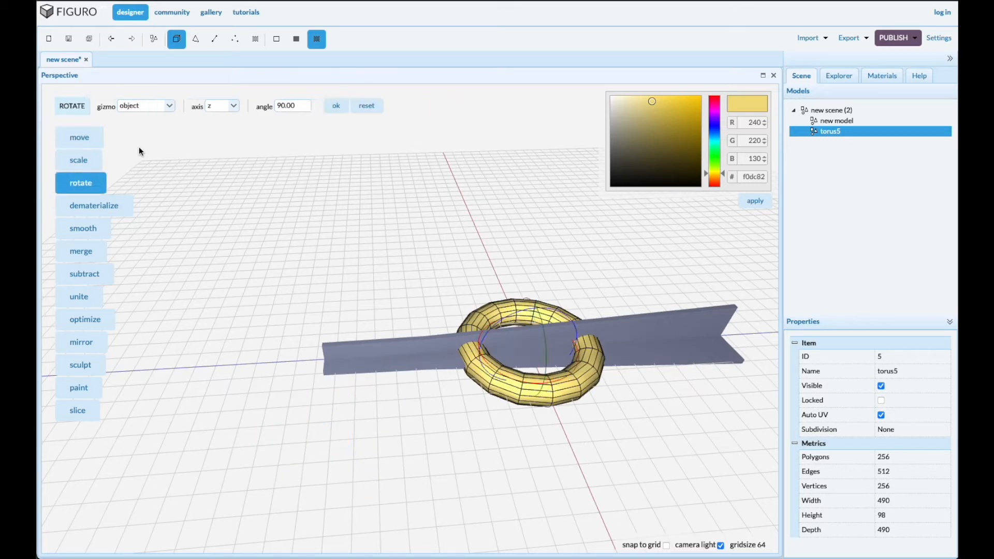
click(236, 107)
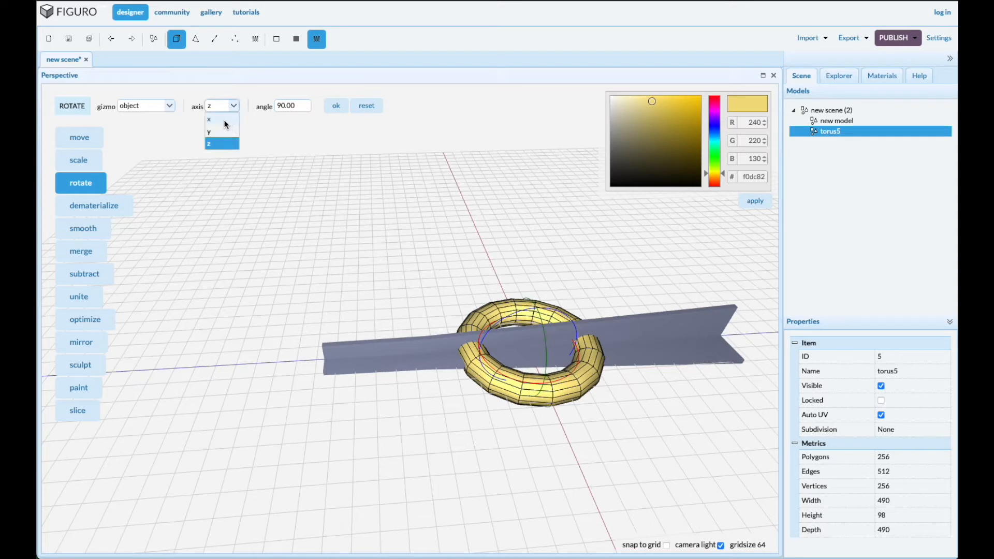
click(225, 119)
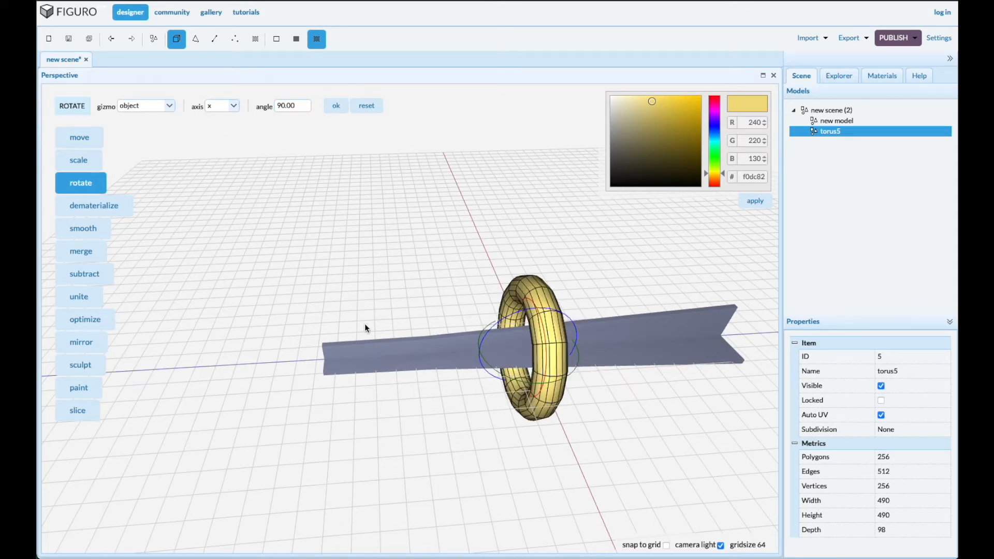
Move the torus along the crossed slabs toward their narrow end and scale it uniformly to about 171 wide and 171 high
click(91, 136)
drag(480, 353, 405, 356)
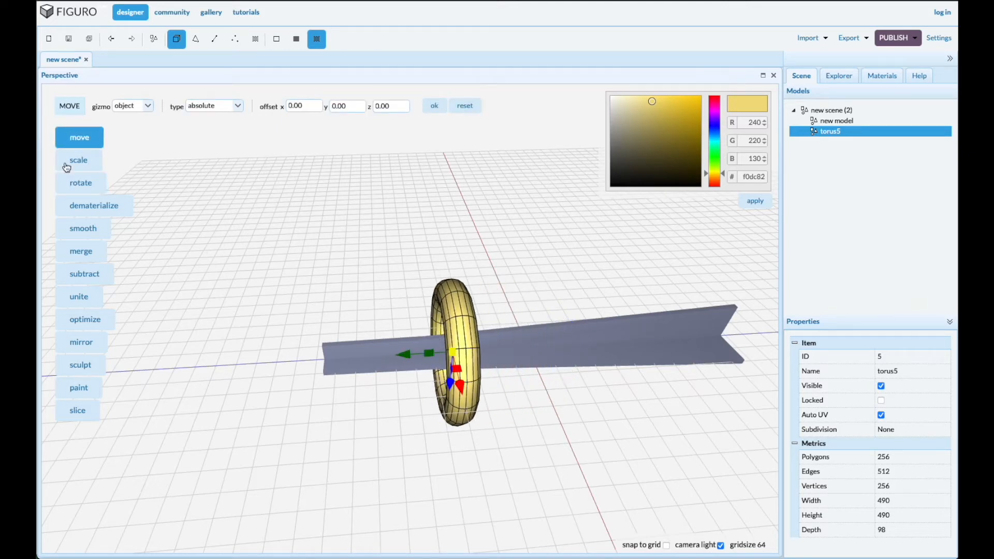
click(84, 160)
drag(419, 431, 438, 376)
scroll(437, 377, up, 3)
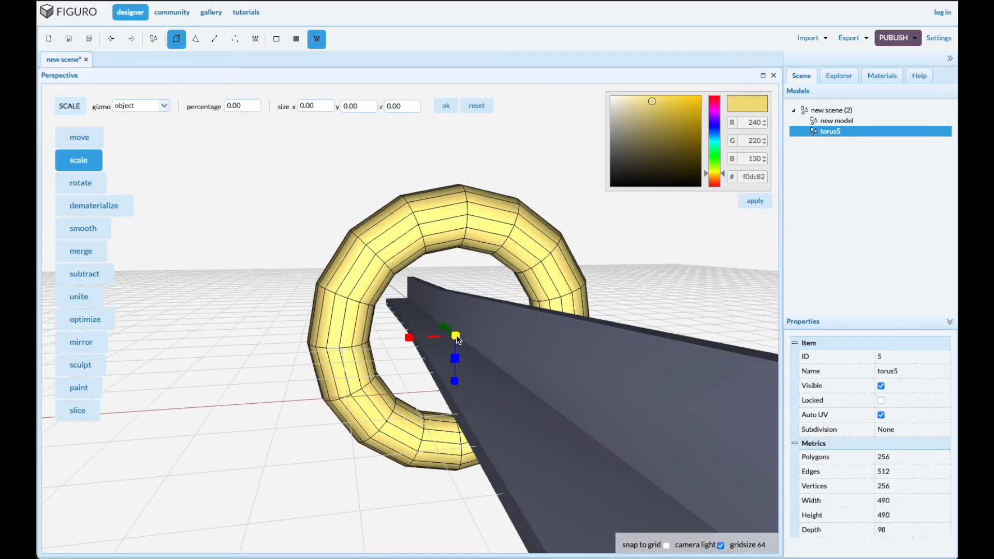
drag(457, 337, 572, 293)
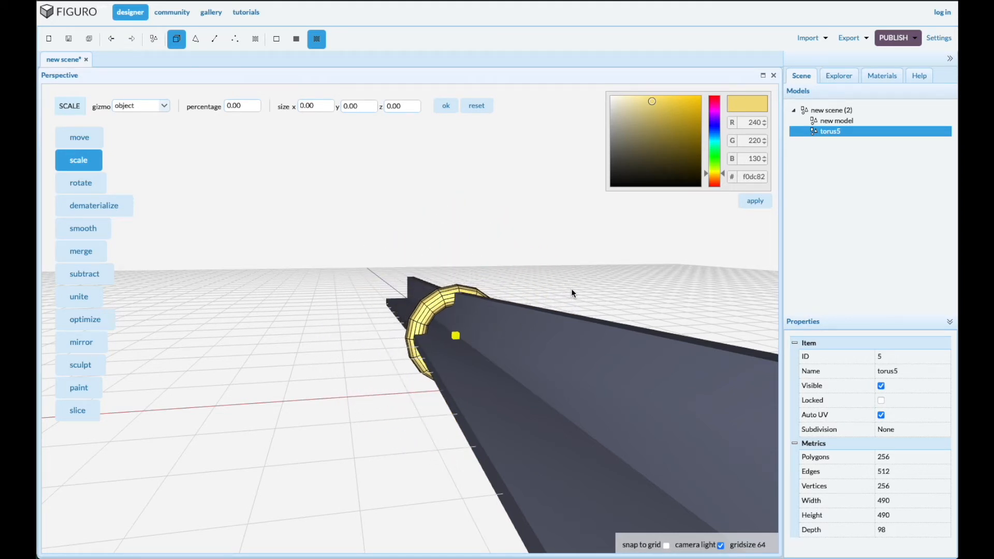
drag(571, 293, 572, 293)
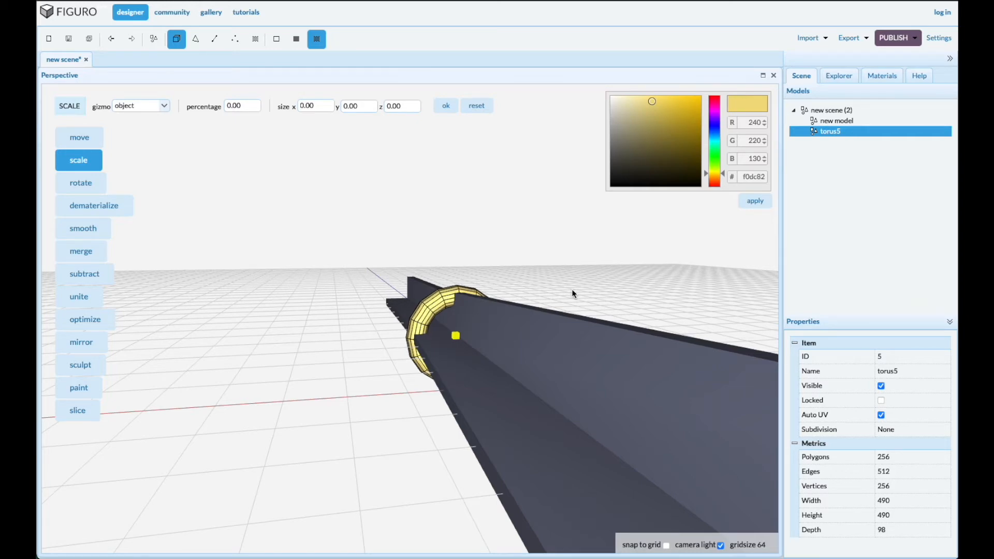
drag(298, 412, 339, 424)
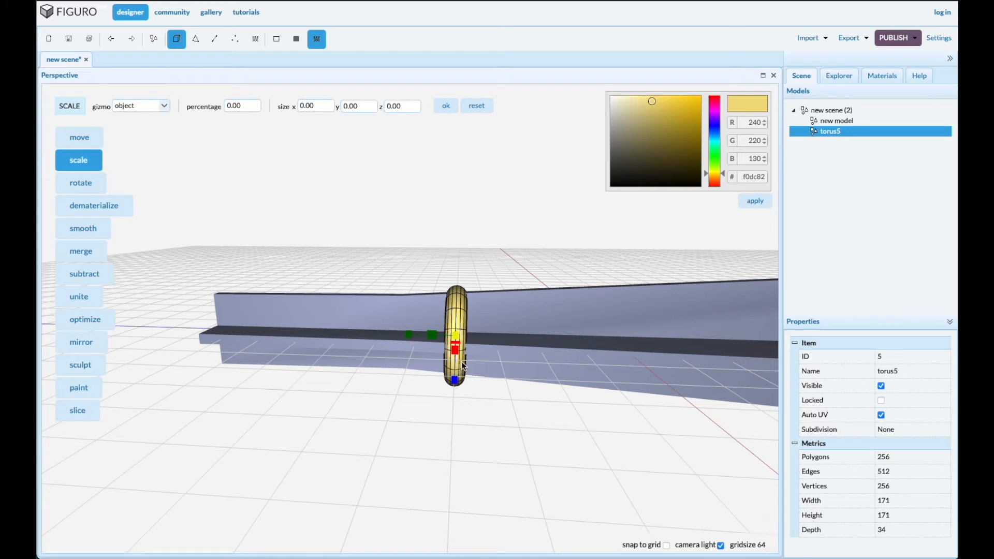
Shift the scaled torus slightly further along the slabs toward their narrow end
click(86, 140)
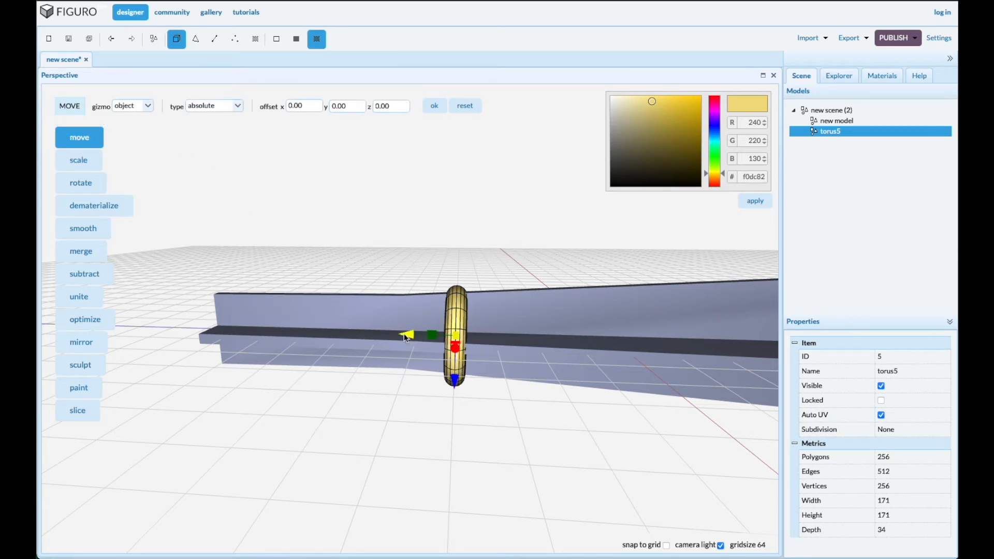
drag(409, 337, 400, 336)
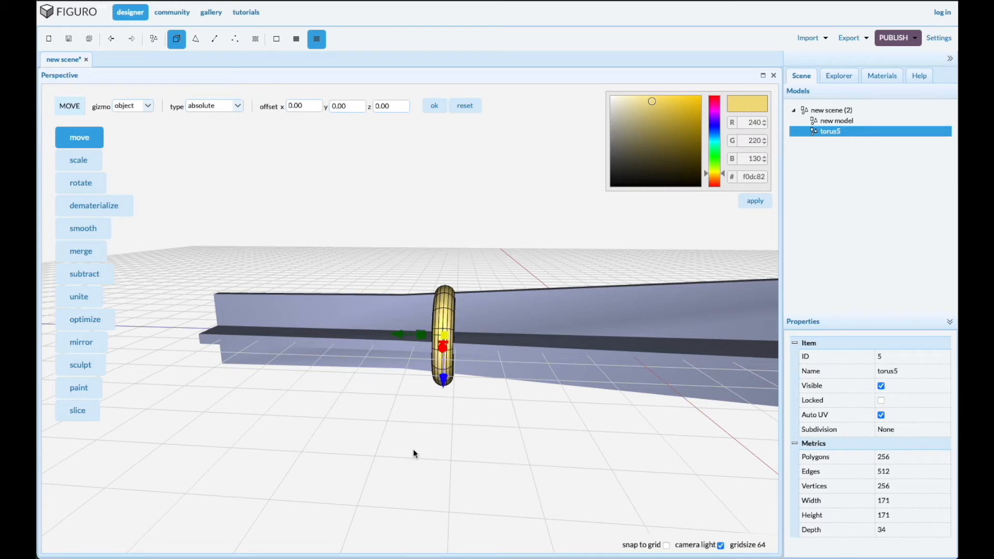
drag(423, 437, 425, 439)
scroll(367, 443, down, 5)
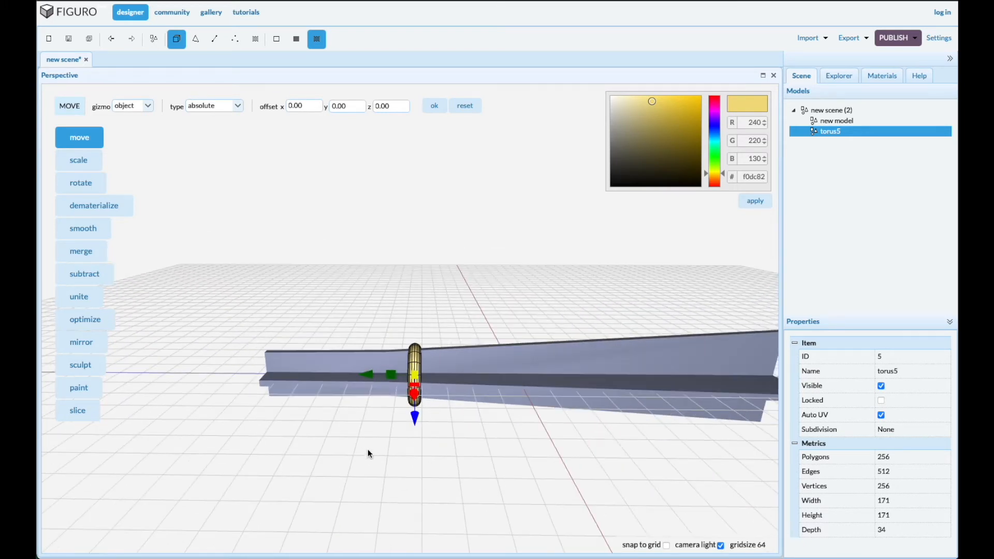
scroll(392, 392, up, 5)
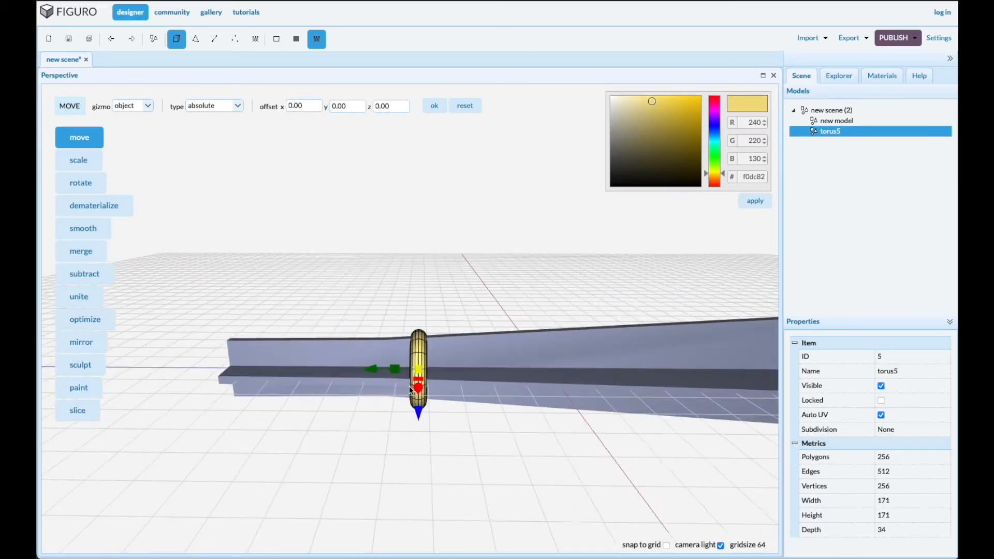
Duplicate the torus and move the copy by a relative offset of 30 along z
key(ctrl+v)
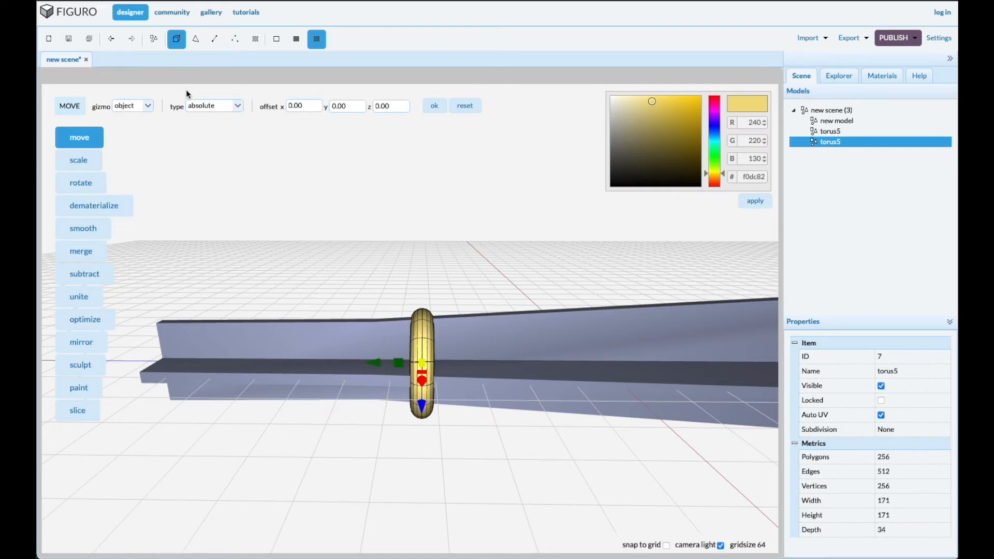
click(237, 105)
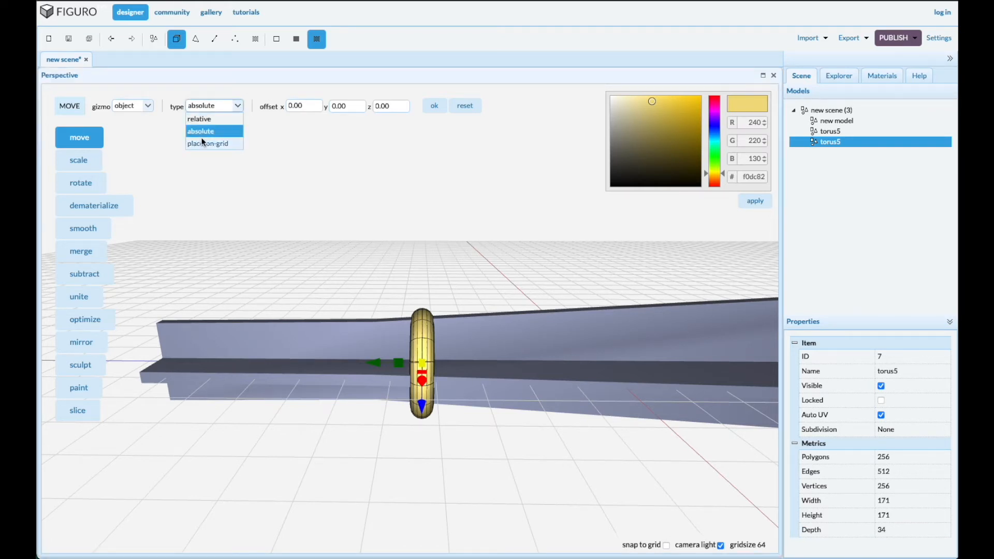
click(200, 119)
double_click(398, 107)
text(30)
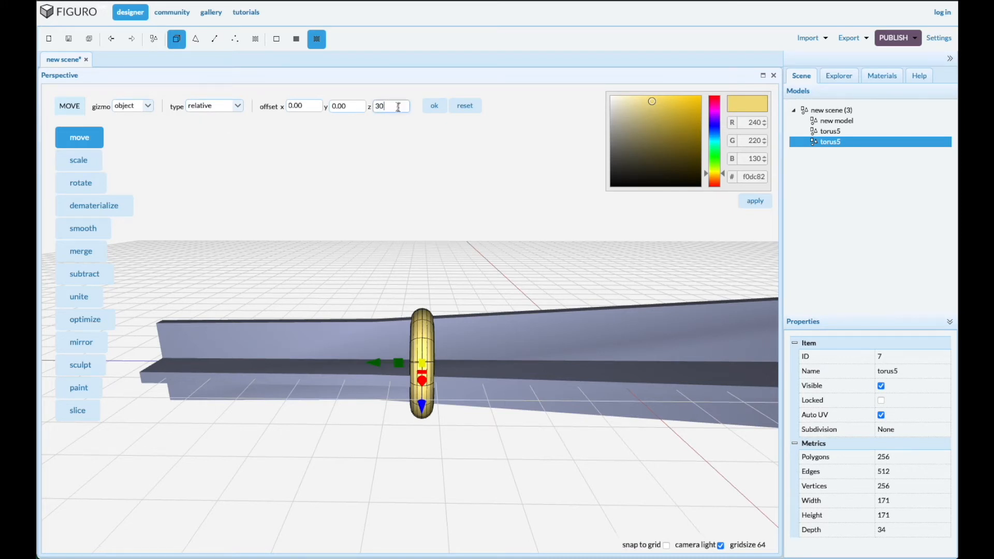
click(435, 108)
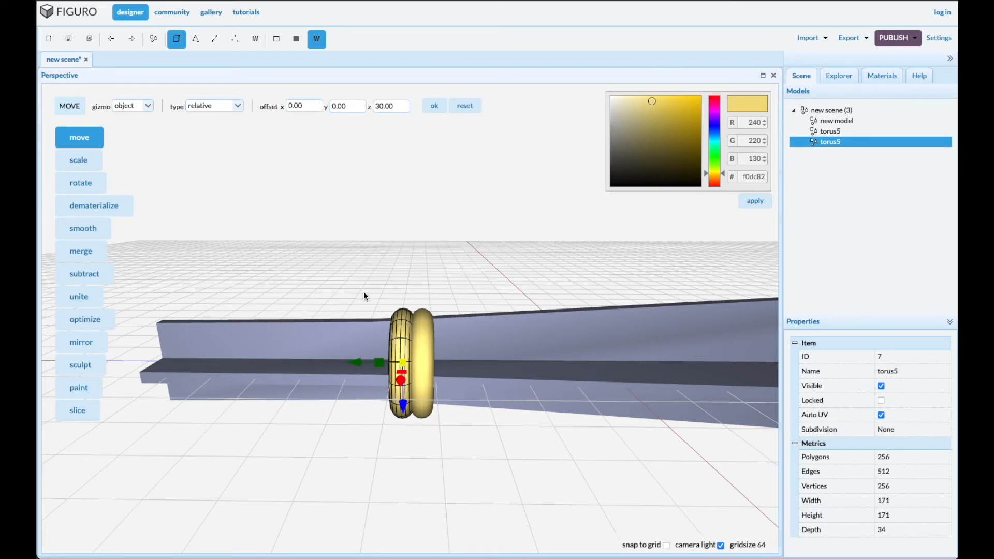
Duplicate both torus rings and move the copies by a relative offset of 60 along z
drag(362, 275, 455, 443)
key(ctrl+v)
double_click(397, 106)
text(6)
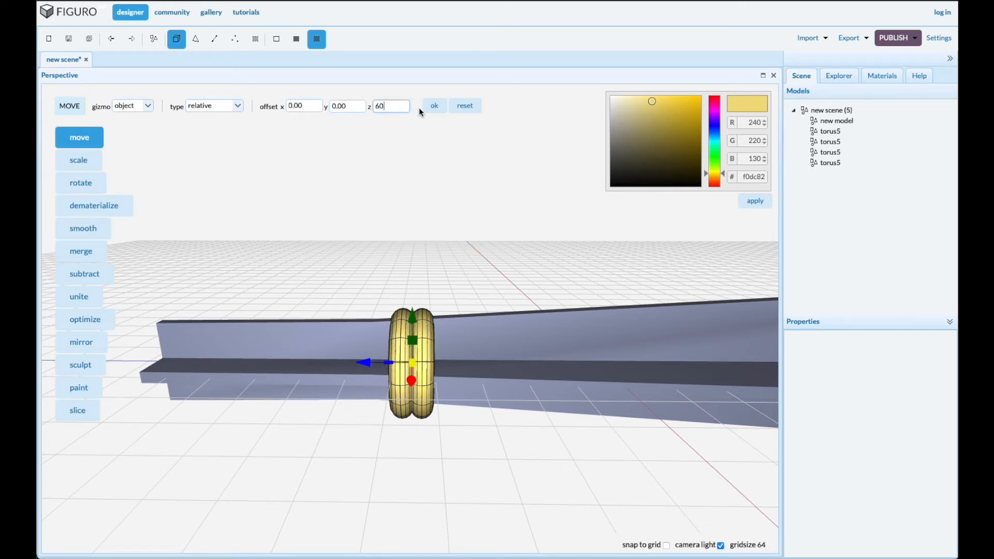
click(436, 108)
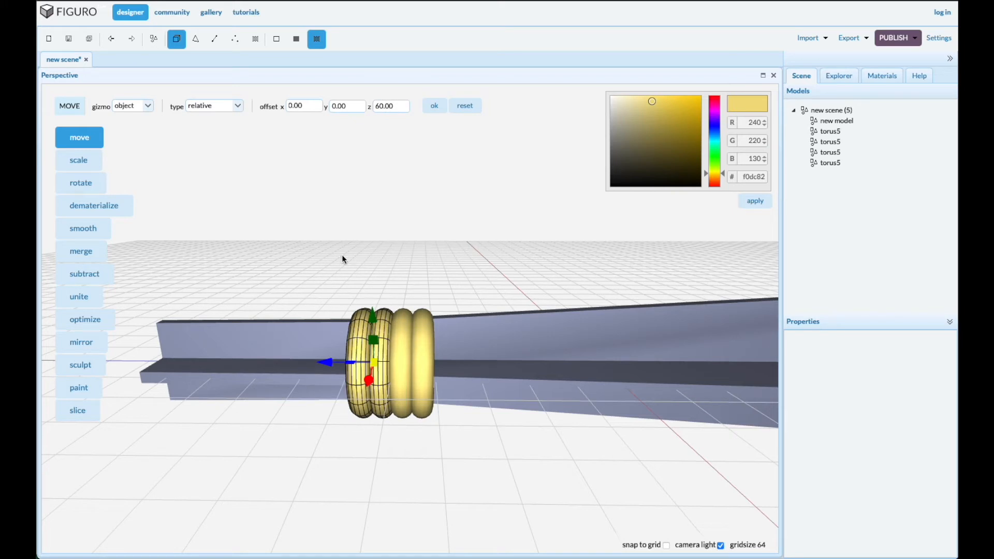
Duplicate all four torus rings and move the copies along z by two relative offsets of 60
click(330, 279)
drag(329, 285, 440, 446)
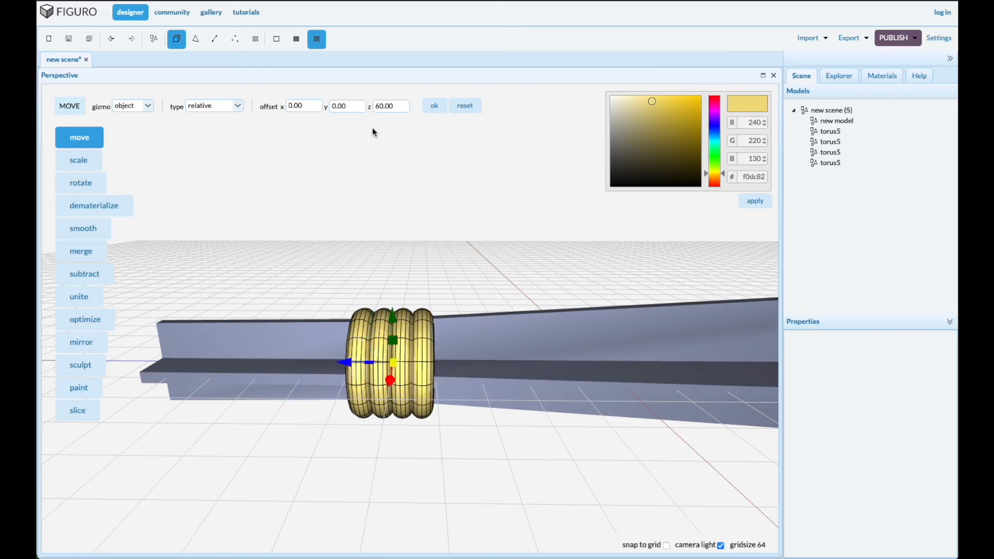
key(ctrl+v)
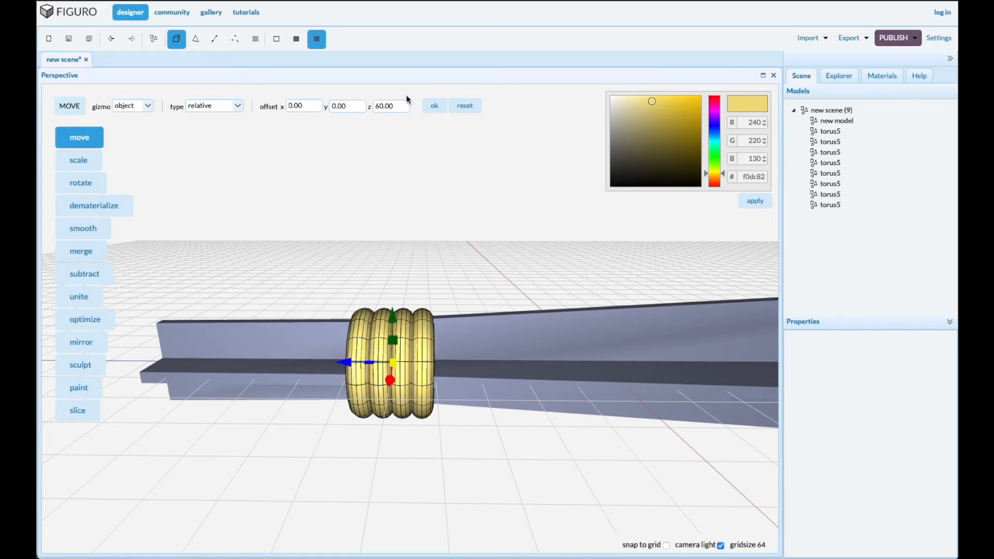
click(434, 106)
click(434, 106)
right_drag(321, 460, 325, 452)
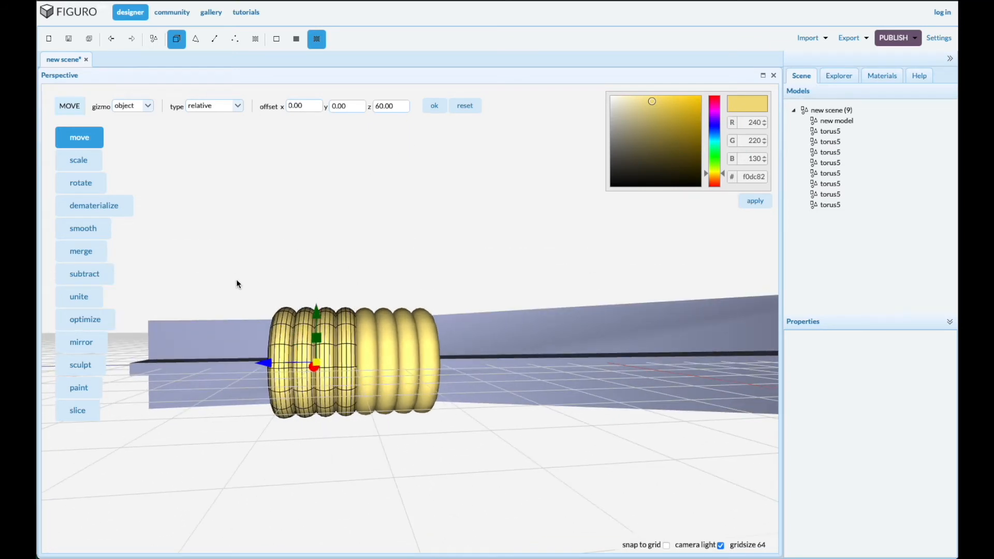
Duplicate the four rings nearest the slabs' narrow end and move the copies along z by two relative offsets of 60
drag(256, 276, 365, 453)
key(ctrl+d)
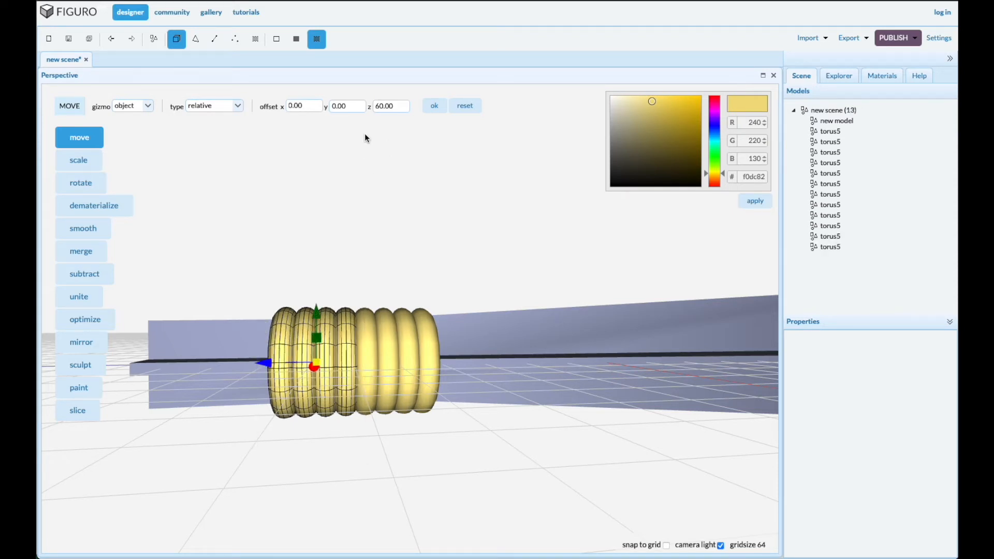
click(435, 107)
click(436, 106)
right_drag(236, 472, 244, 465)
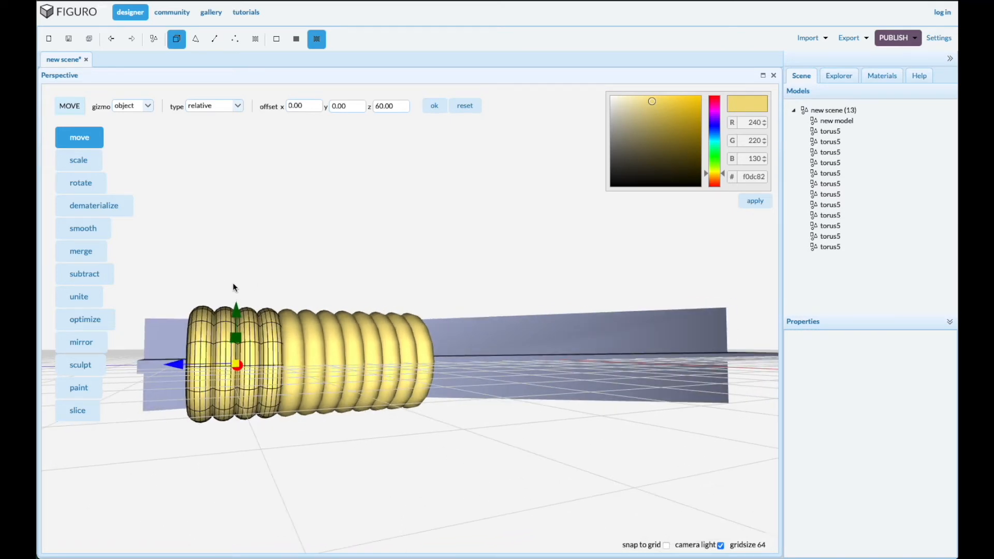
Duplicate the two outermost rings at the narrow end and move the copies by a relative offset of 60 along z
click(183, 269)
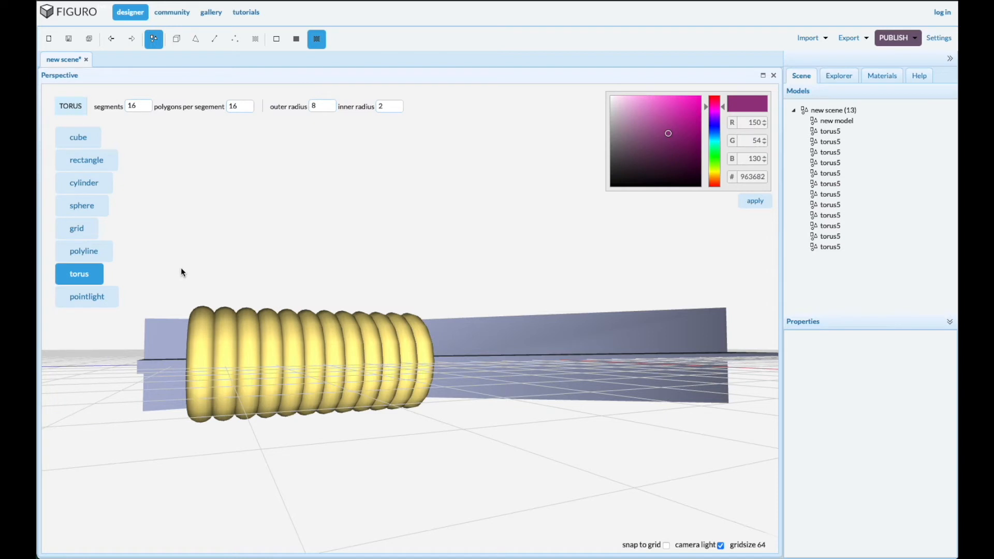
drag(166, 268, 245, 434)
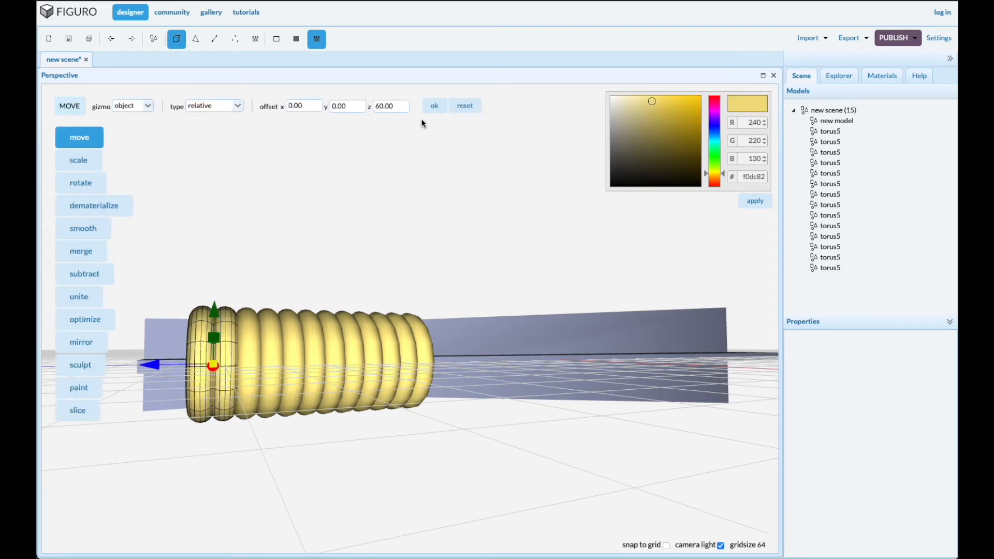
click(435, 106)
scroll(222, 468, down, 2)
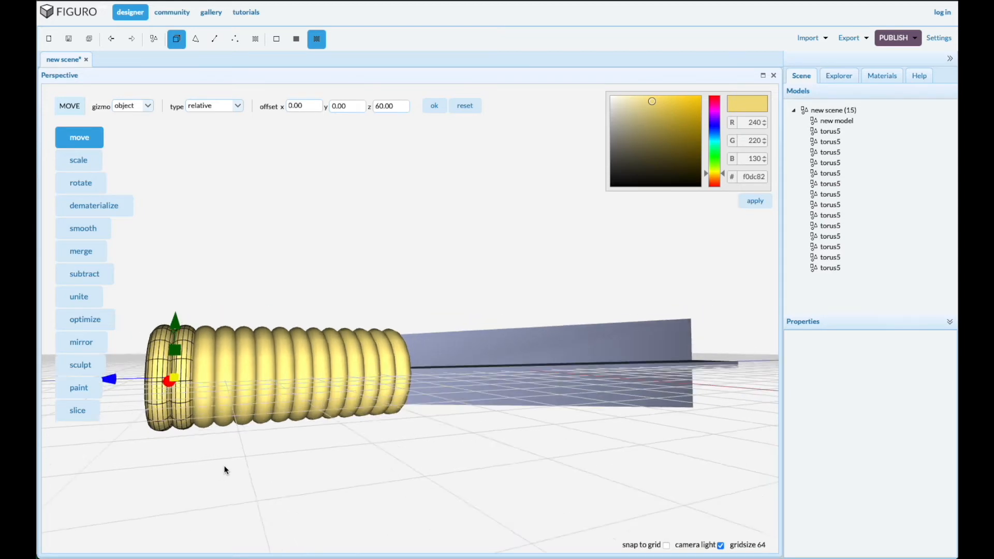
Create a sphere with 20 segments in the open space near the ringed end of the slabs
middle_drag(234, 470, 269, 487)
right_drag(379, 486, 395, 470)
scroll(391, 465, down, 3)
middle_drag(476, 509, 459, 505)
mouse_move(362, 510)
right_down()
mouse_move(392, 503)
mouse_move(381, 510)
right_up()
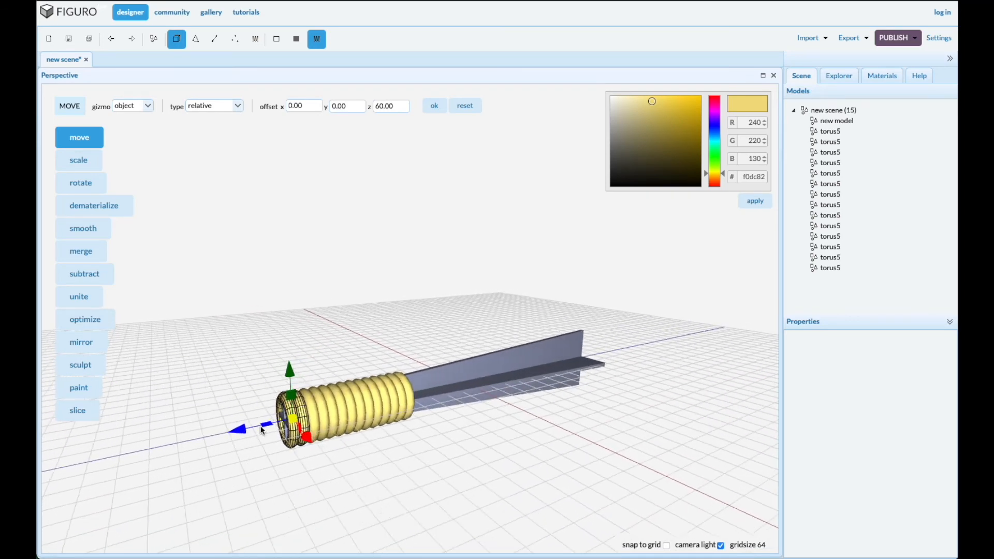
click(155, 38)
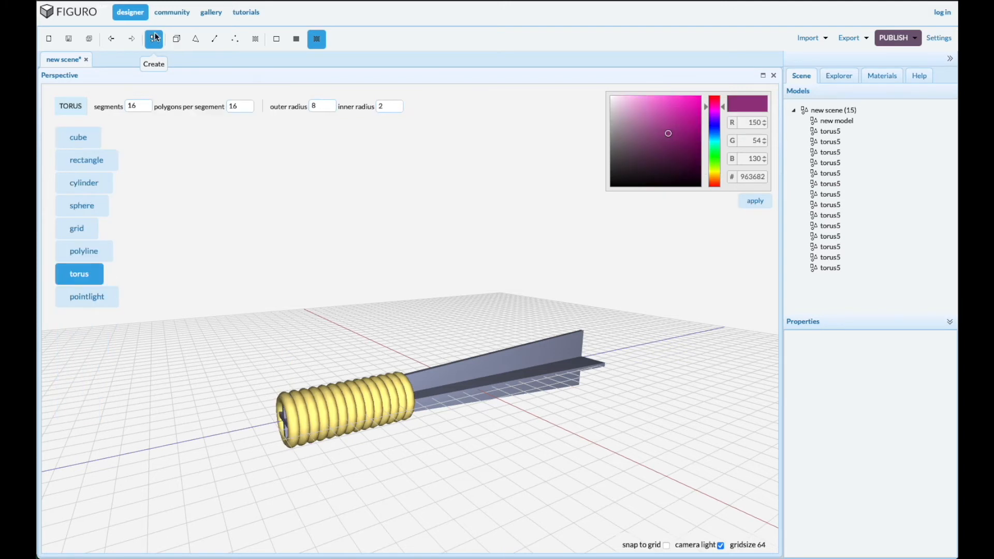
click(82, 204)
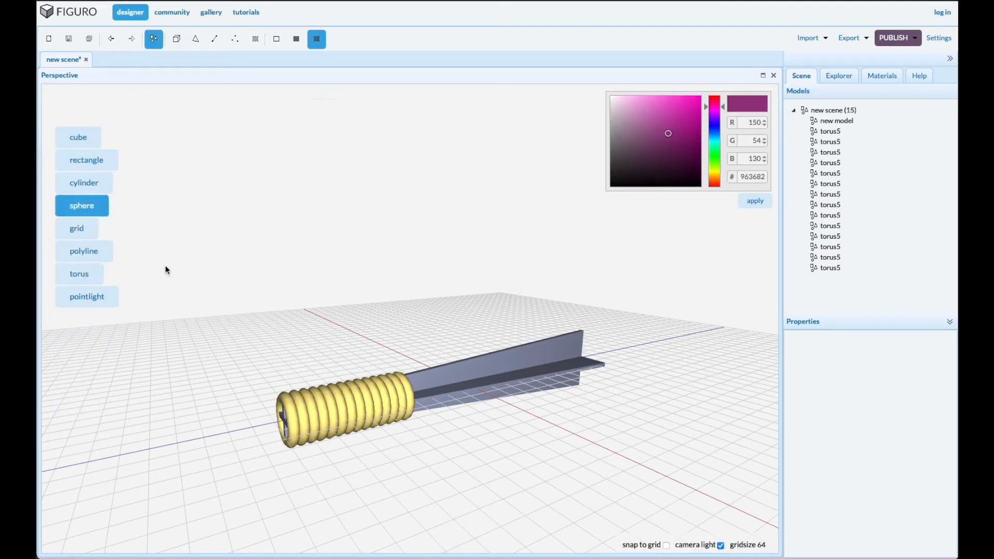
click(274, 352)
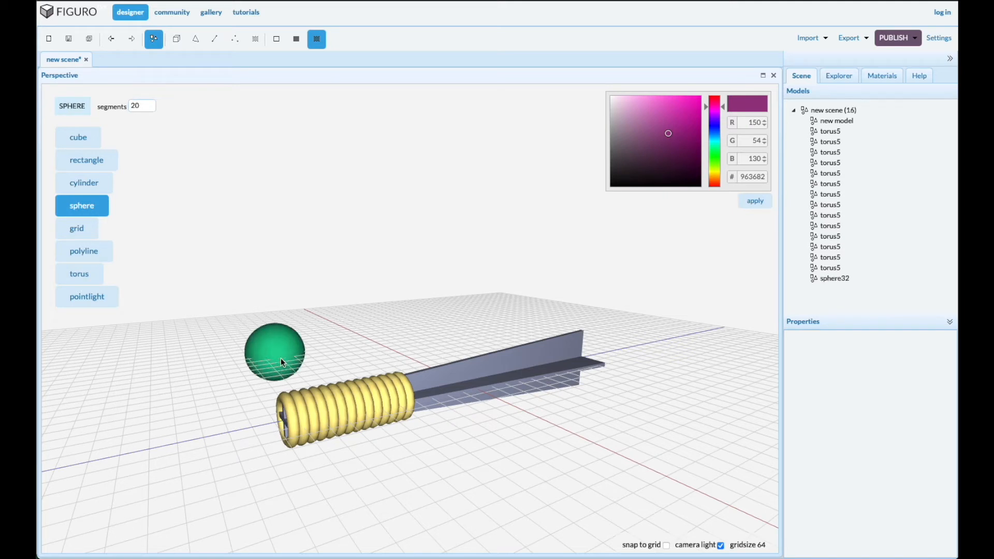
Move the sphere to the absolute position 0, 0, 0 and slide it along z to the outer end of the rings
click(828, 279)
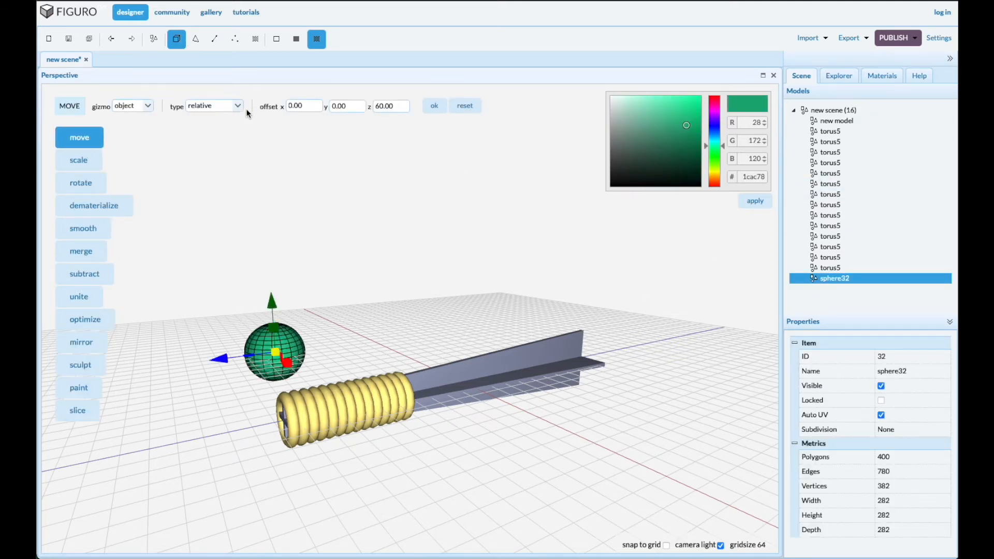
click(463, 106)
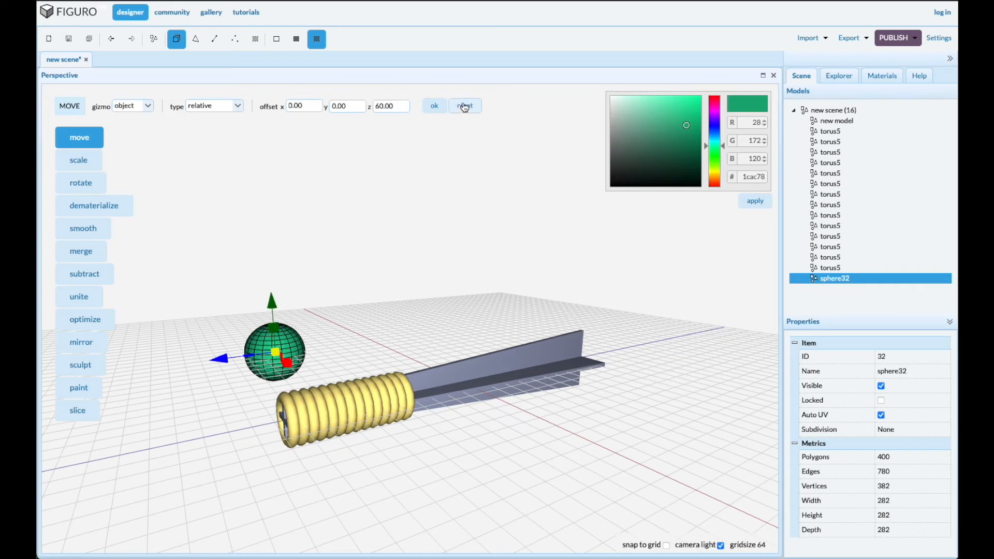
click(237, 106)
click(207, 131)
click(434, 107)
drag(423, 394, 231, 397)
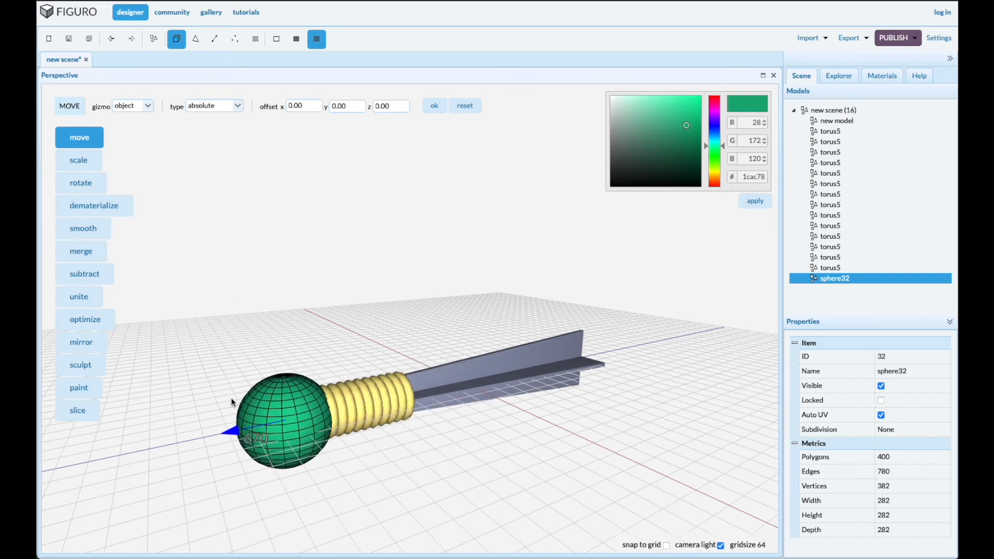
Scale the sphere uniformly to about 151 and shift it slightly further into the rings along z
click(79, 163)
mouse_move(288, 422)
mouse_down()
mouse_move(271, 422)
mouse_move(273, 429)
mouse_up()
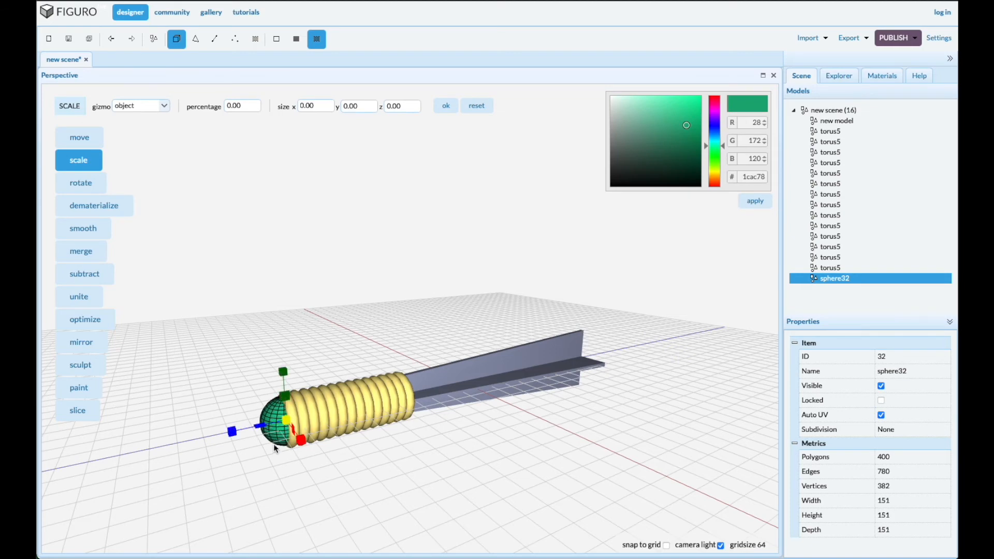
scroll(322, 461, up, 5)
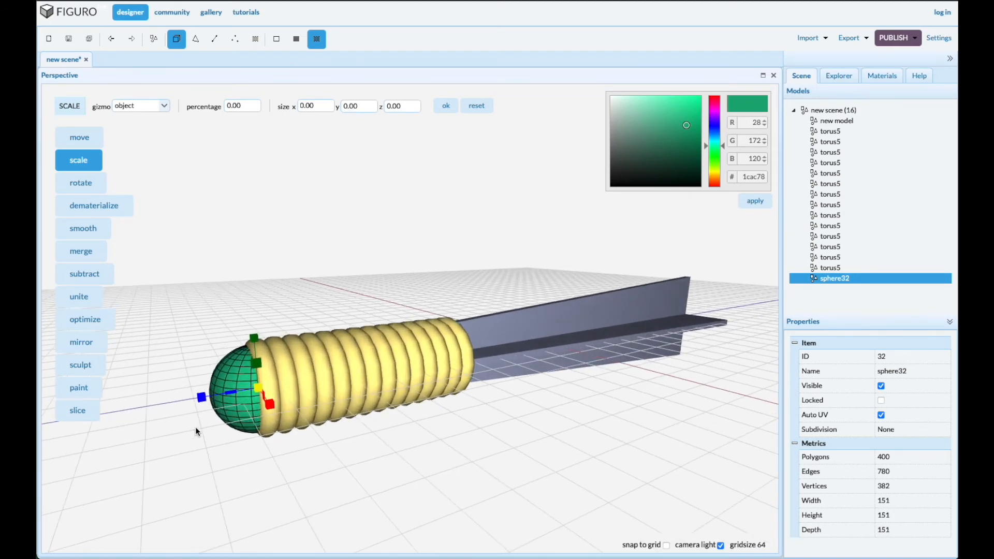
click(82, 140)
drag(206, 398, 214, 396)
Scale the sphere uniformly to about 189 and move it outward along z beyond the last ring
click(80, 160)
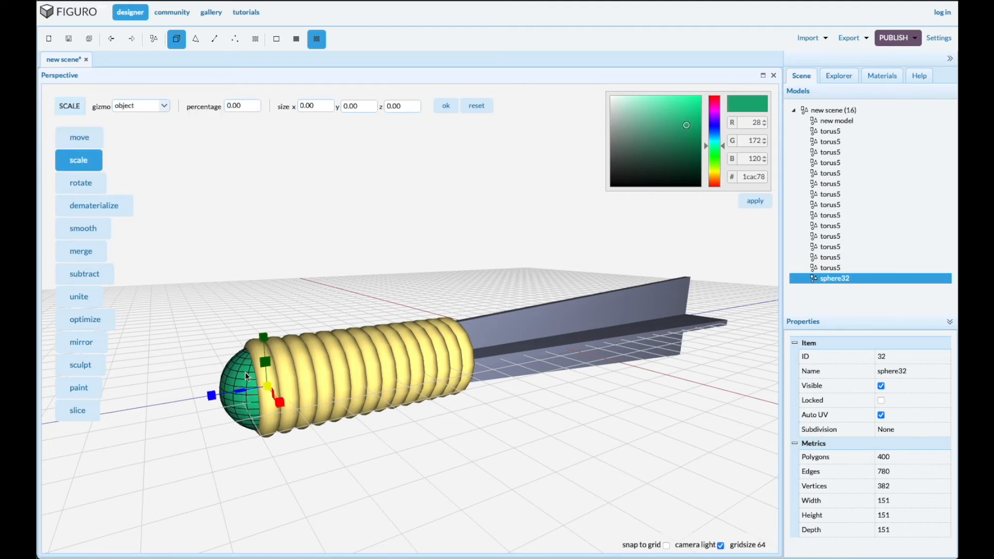
drag(269, 389, 271, 389)
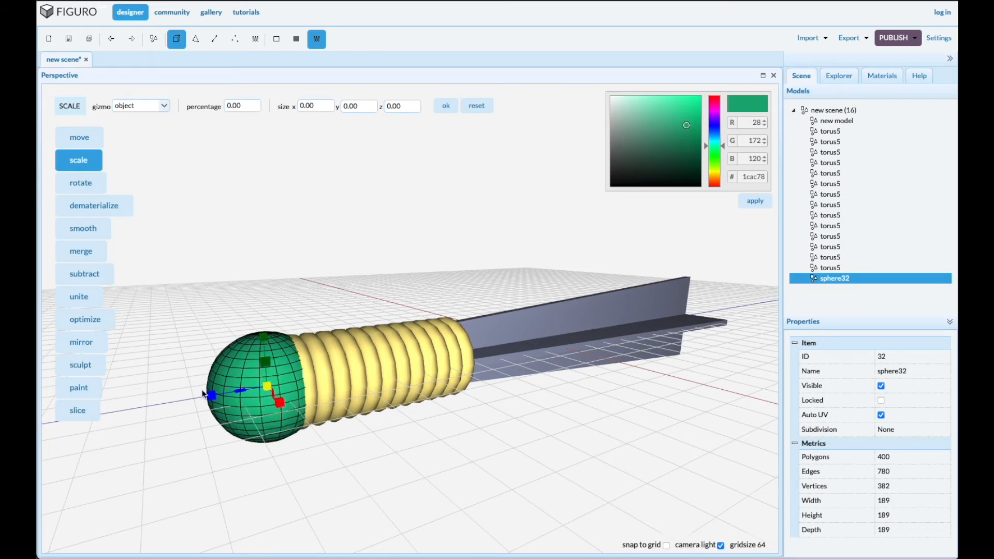
click(73, 141)
drag(218, 398, 180, 396)
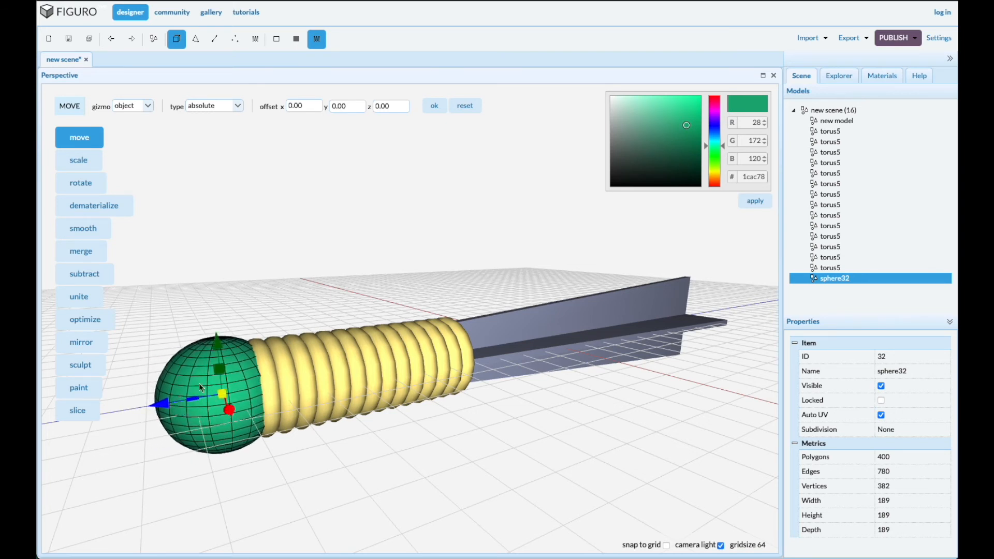
Flatten the sphere along z to a depth of about 110 and move it back against the last ring
click(77, 160)
drag(160, 404, 180, 403)
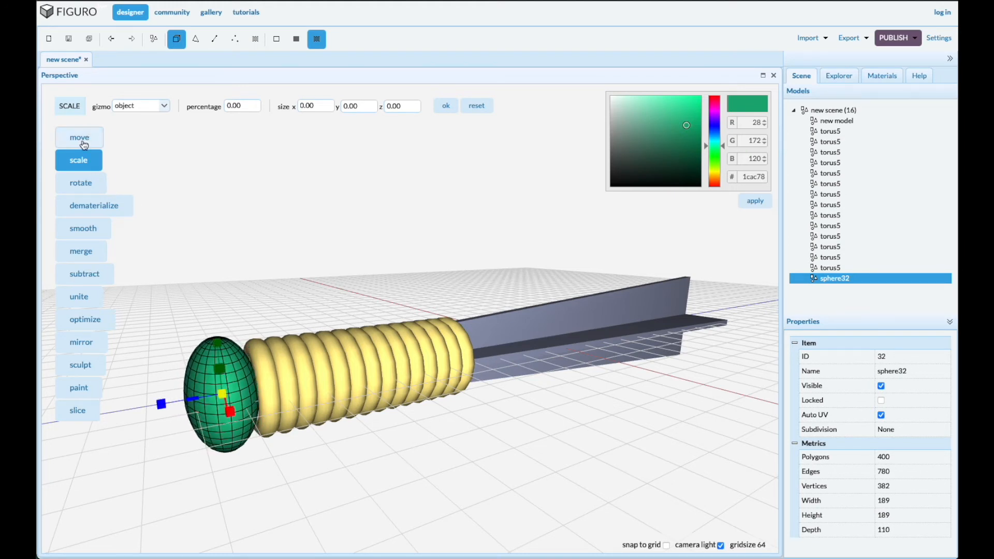
click(80, 137)
drag(160, 406, 173, 405)
Duplicate the outermost torus ring and move the copy outward to the far side of the flattened sphere
drag(157, 467, 166, 443)
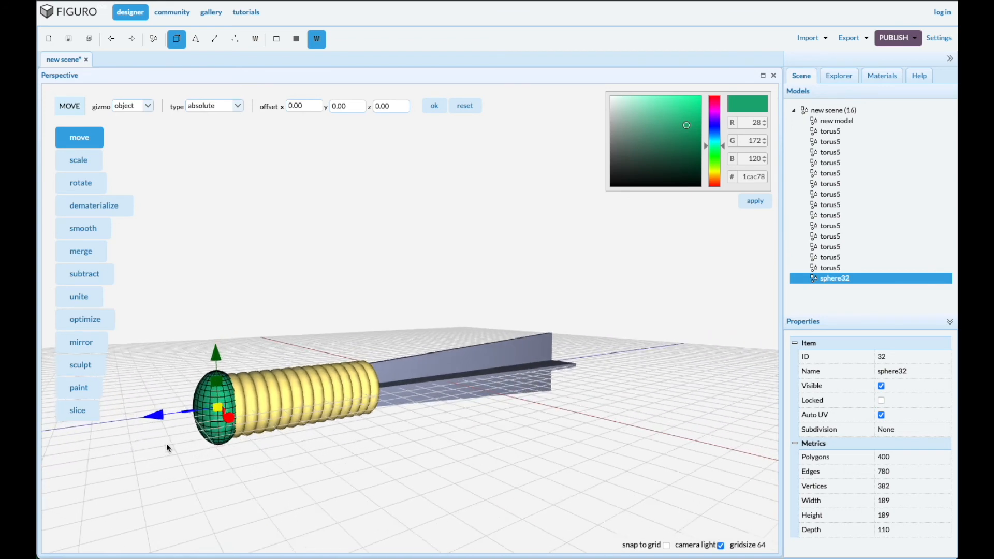
click(239, 408)
key(ctrl+c)
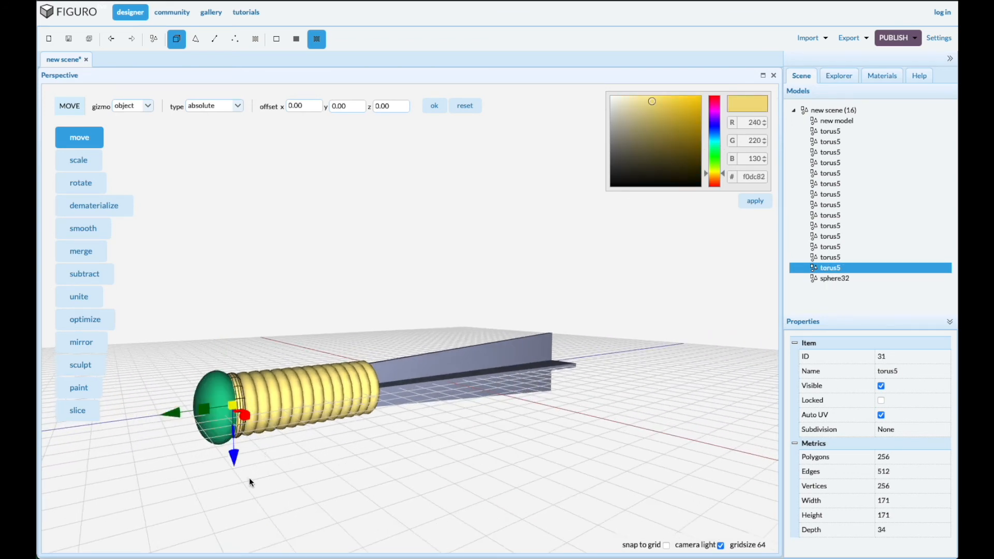
key(ctrl+v)
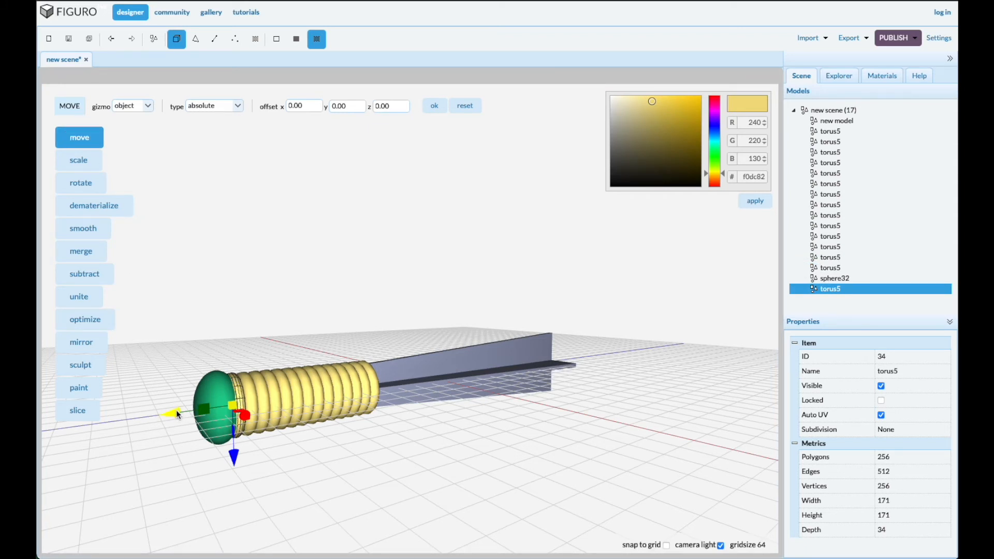
drag(176, 410, 143, 417)
drag(214, 464, 295, 460)
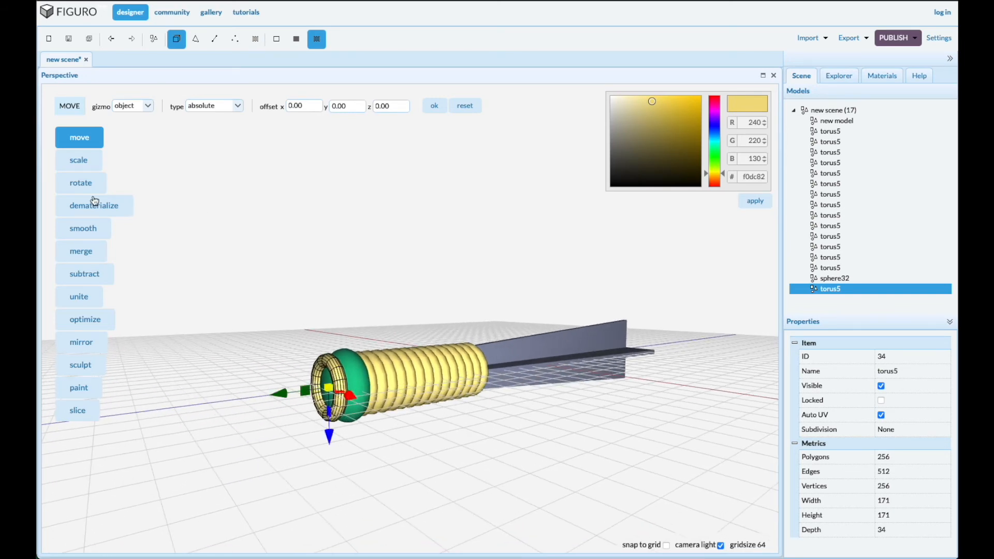
Rotate the copied torus 90 degrees about the x axis and shift it slightly outward from the flattened sphere
click(82, 185)
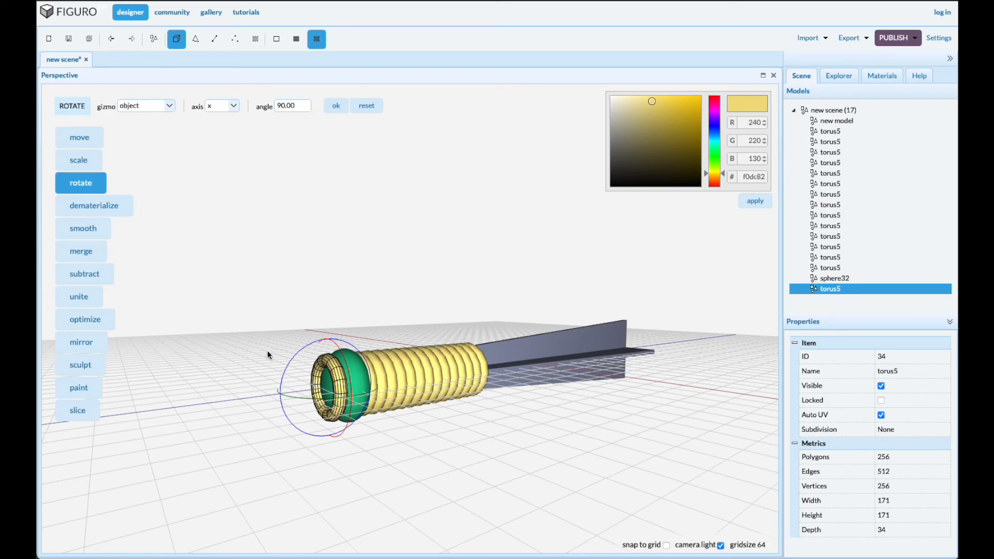
click(337, 106)
middle_drag(358, 362, 318, 412)
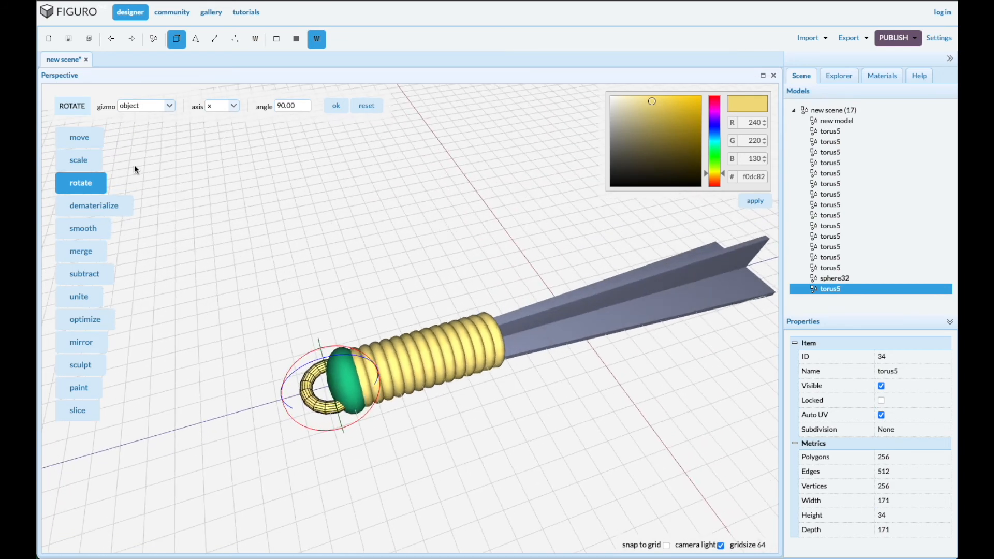
click(79, 137)
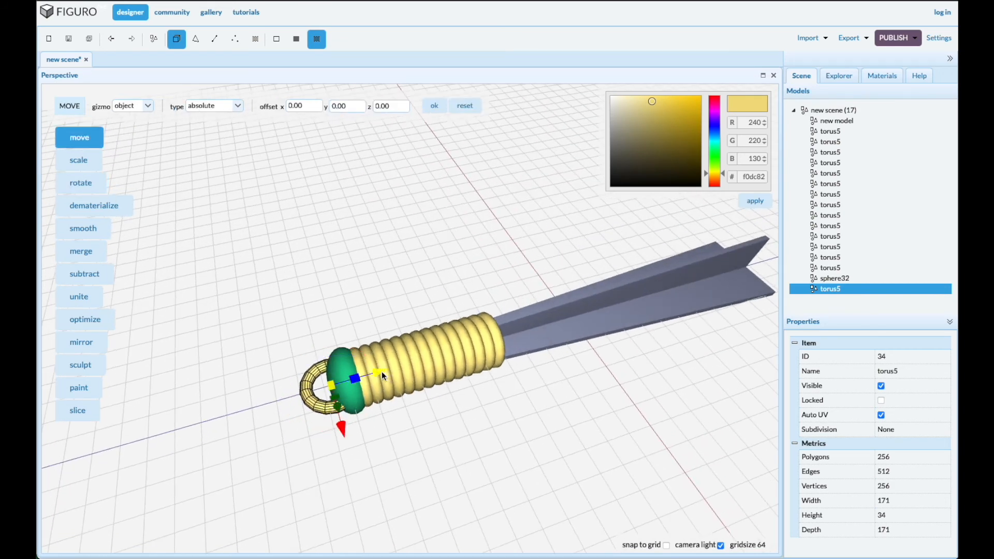
drag(377, 371, 372, 370)
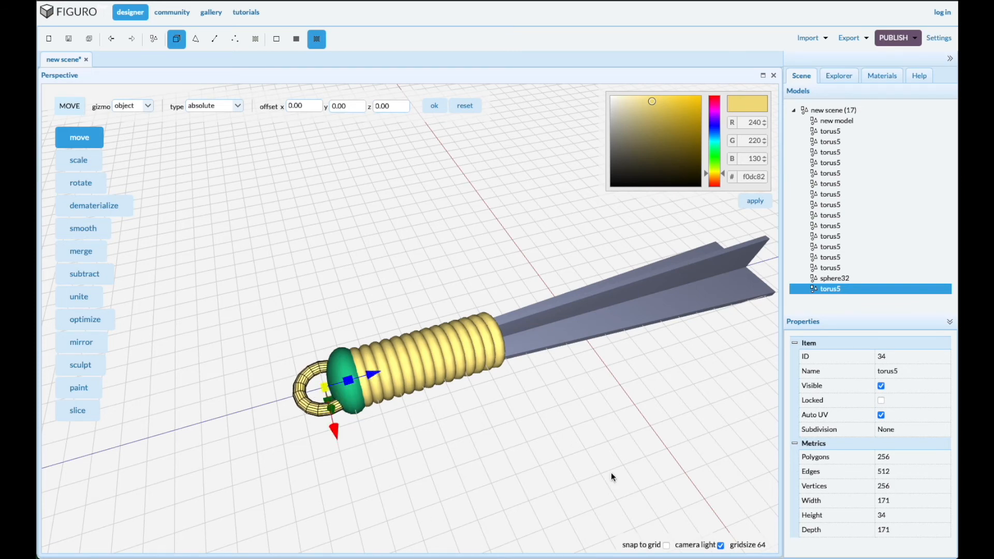
Select the end faces at the wide end of the crossed slabs and move them outward along z to a model depth of about 1691
scroll(582, 386, down, 4)
right_drag(616, 448, 546, 458)
drag(610, 472, 572, 459)
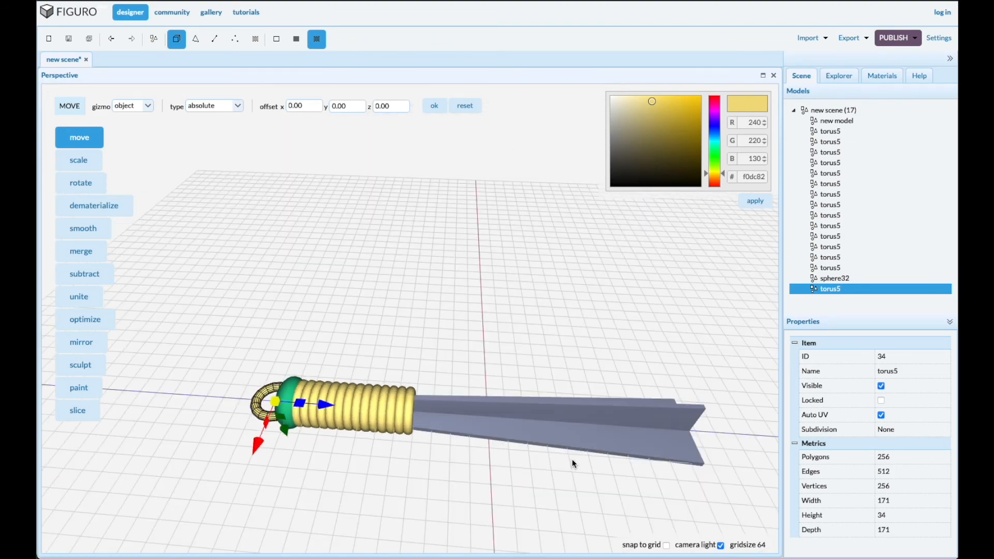
drag(523, 489, 590, 451)
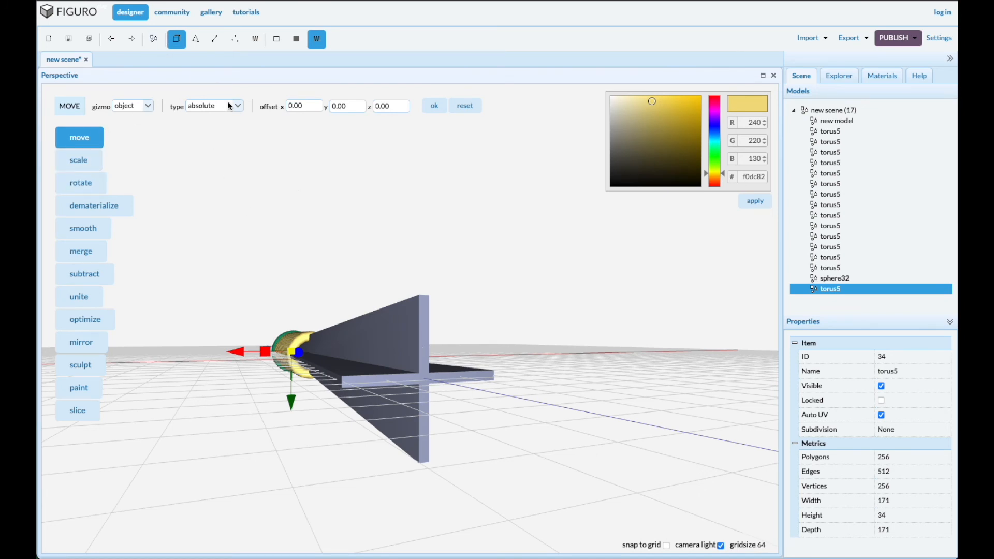
click(839, 122)
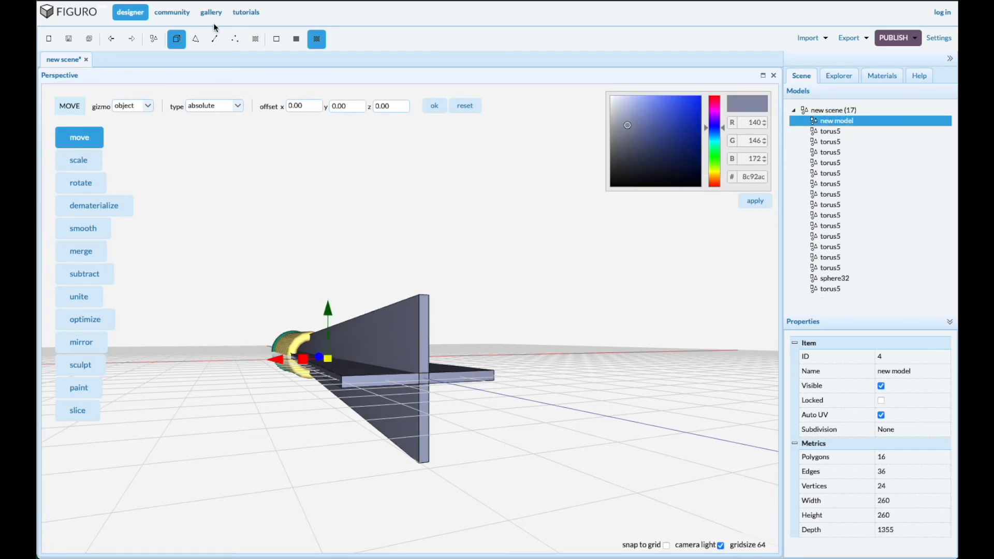
click(196, 42)
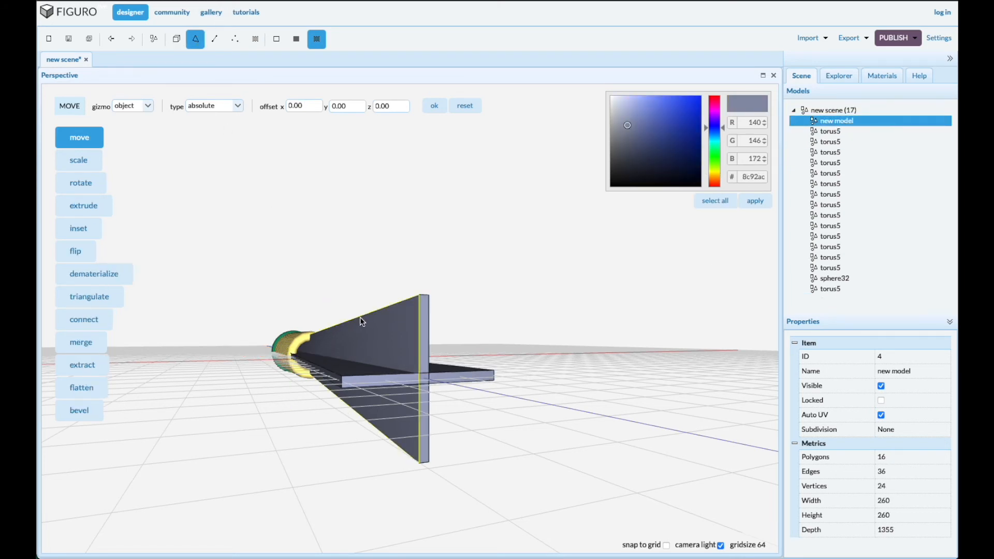
click(424, 350)
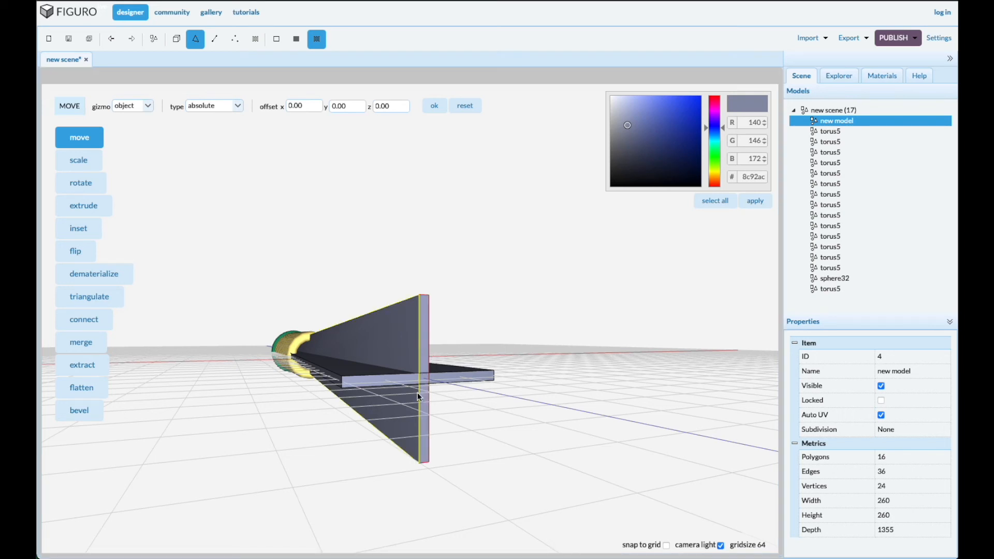
click(382, 386)
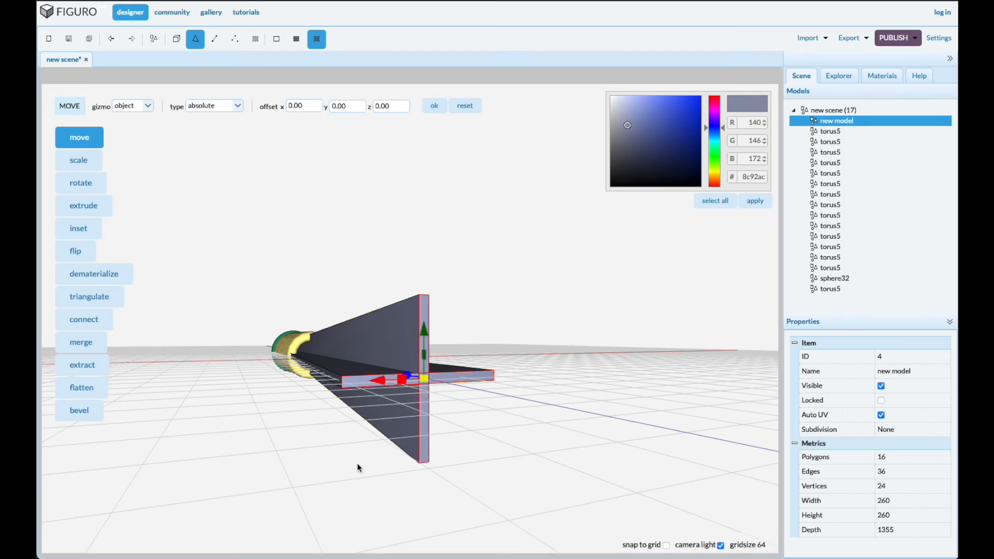
drag(357, 464, 368, 470)
scroll(237, 428, down, 5)
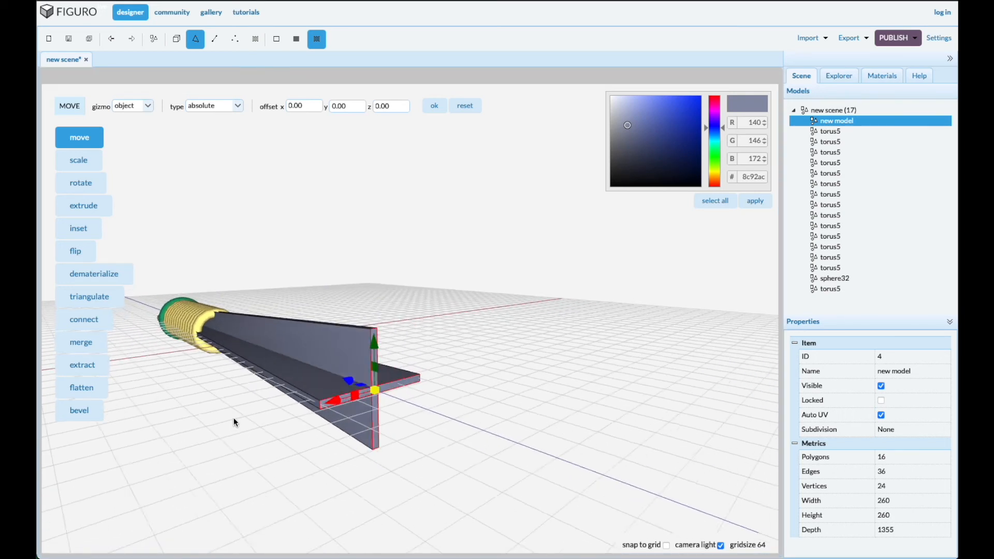
drag(248, 421, 213, 435)
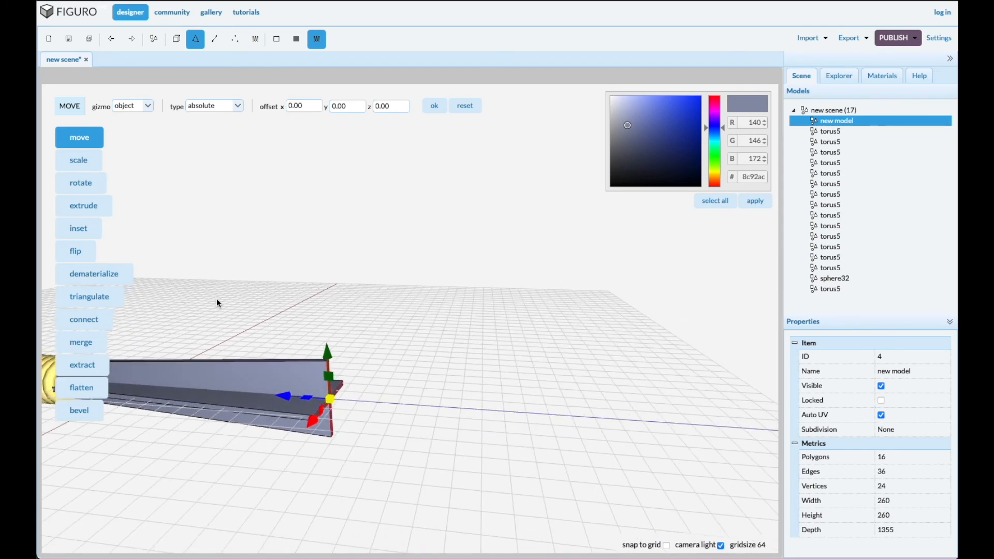
drag(291, 400, 355, 401)
scroll(245, 484, down, 3)
drag(144, 485, 143, 485)
drag(236, 478, 257, 479)
drag(187, 483, 477, 400)
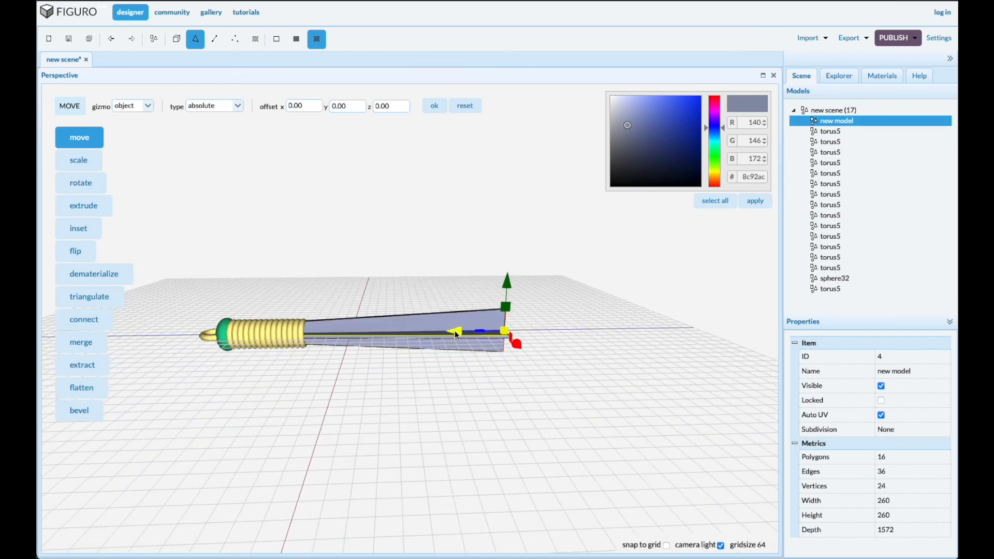
drag(458, 331, 473, 329)
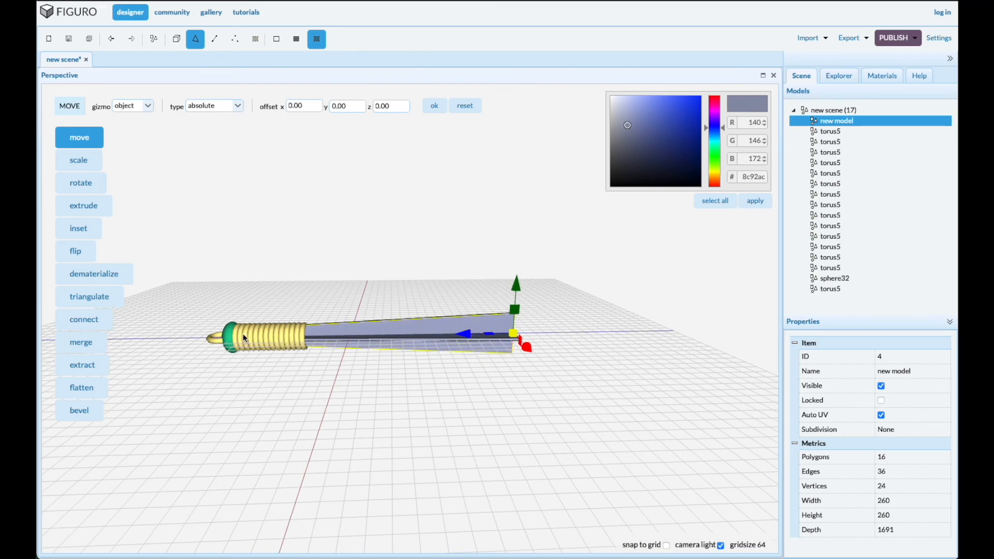
Apply the slabs' blue-grey color 8c92ac to the flattened sphere and the end loop torus
scroll(249, 327, up, 5)
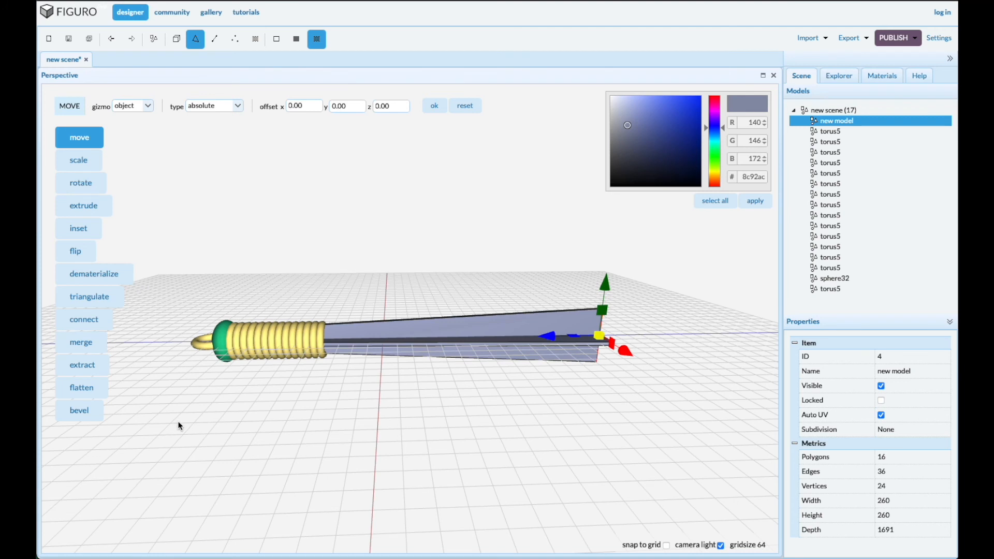
click(177, 39)
click(221, 344)
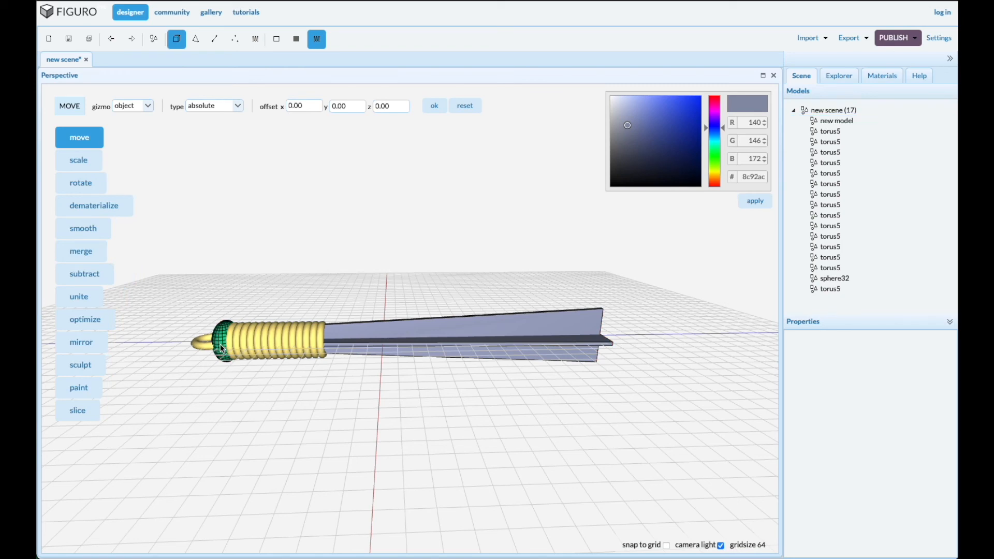
click(306, 355)
click(765, 206)
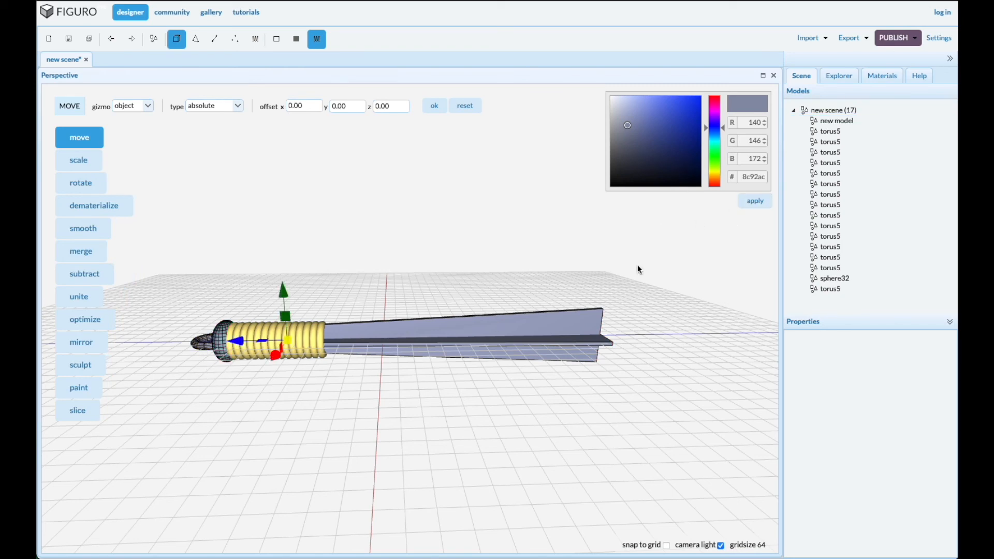
Select all the torus rings of the grip, recolor them brown 705939, and deselect them
scroll(317, 396, up, 3)
right_drag(293, 391, 348, 422)
scroll(297, 422, up, 1)
click(154, 39)
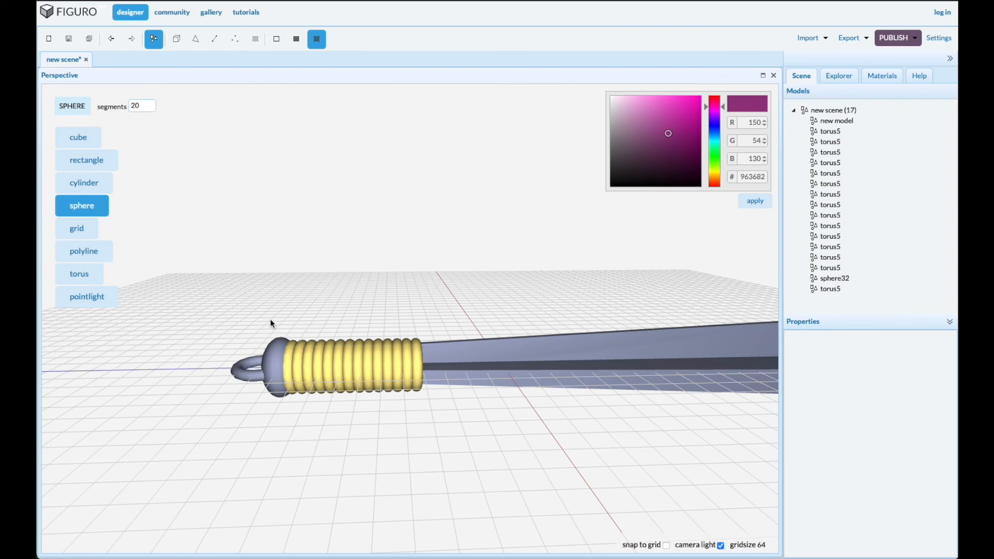
drag(283, 297, 440, 451)
drag(262, 285, 453, 423)
scroll(293, 439, up, 3)
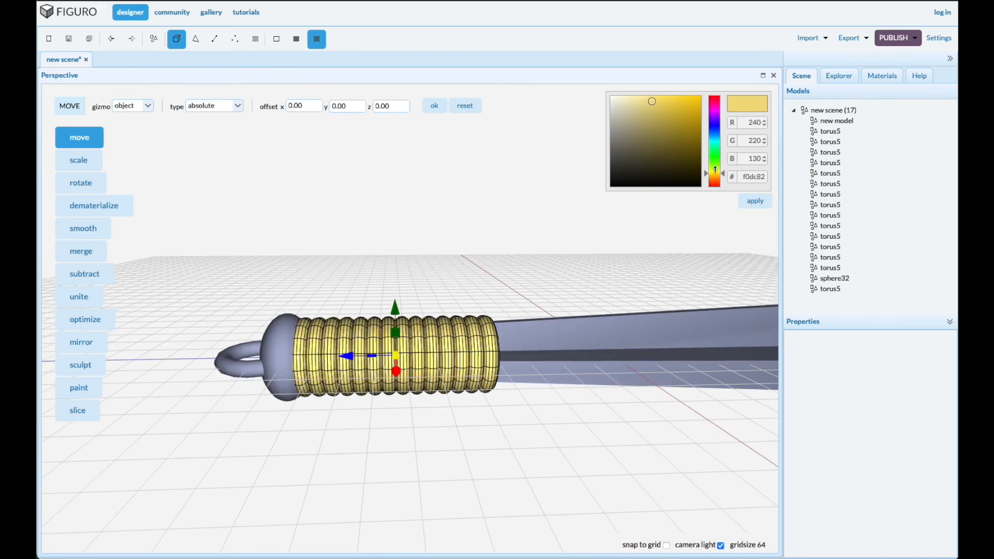
drag(721, 173, 715, 177)
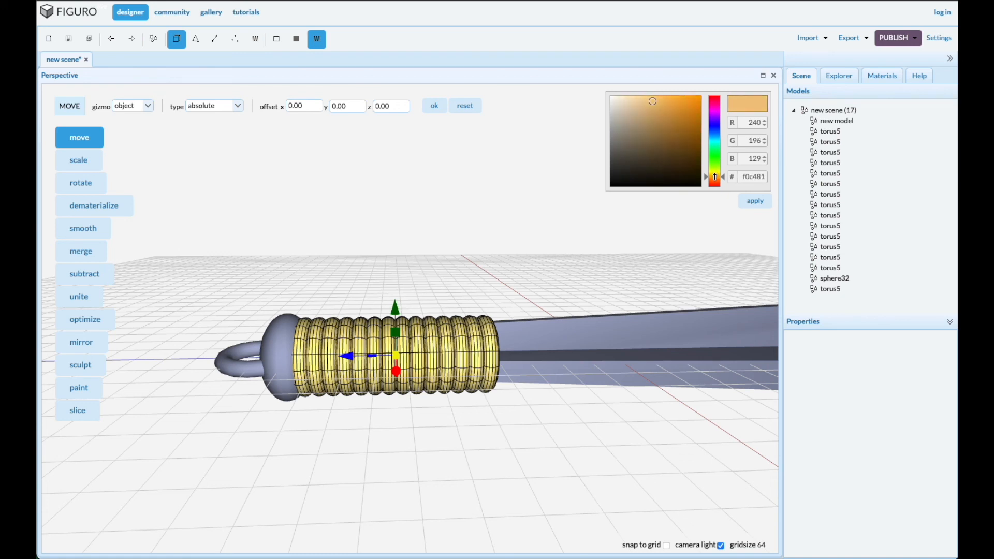
drag(653, 104, 654, 147)
click(754, 201)
scroll(397, 198, down, 5)
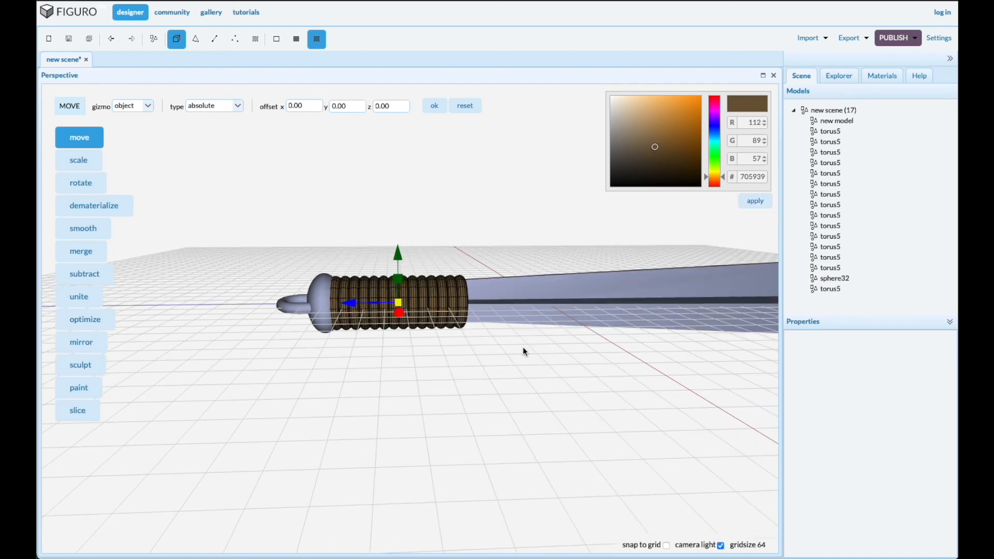
drag(524, 349, 474, 361)
scroll(450, 344, down, 3)
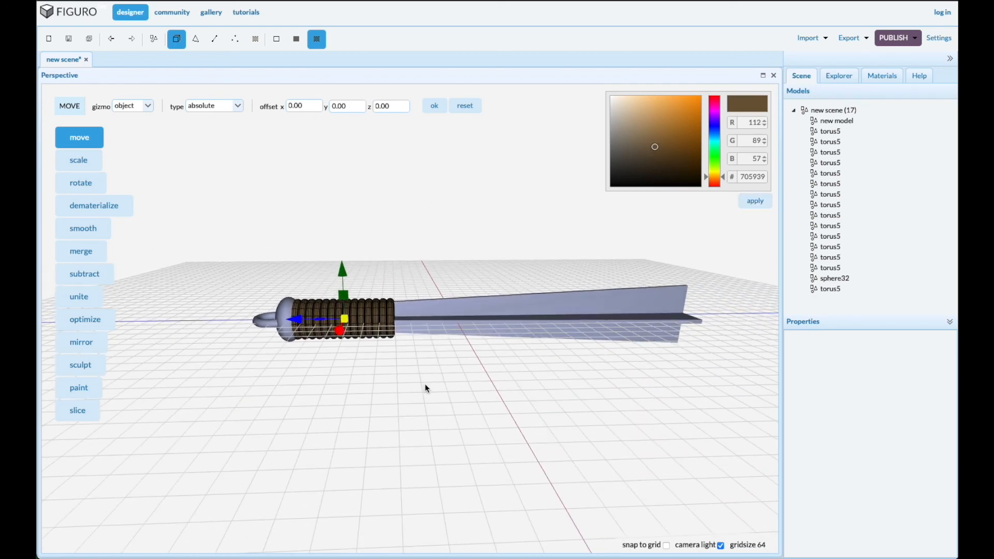
key(Escape)
Recolor the flattened sphere and the end loop torus light grey b3b3b3, and clear the selection
drag(507, 416, 508, 432)
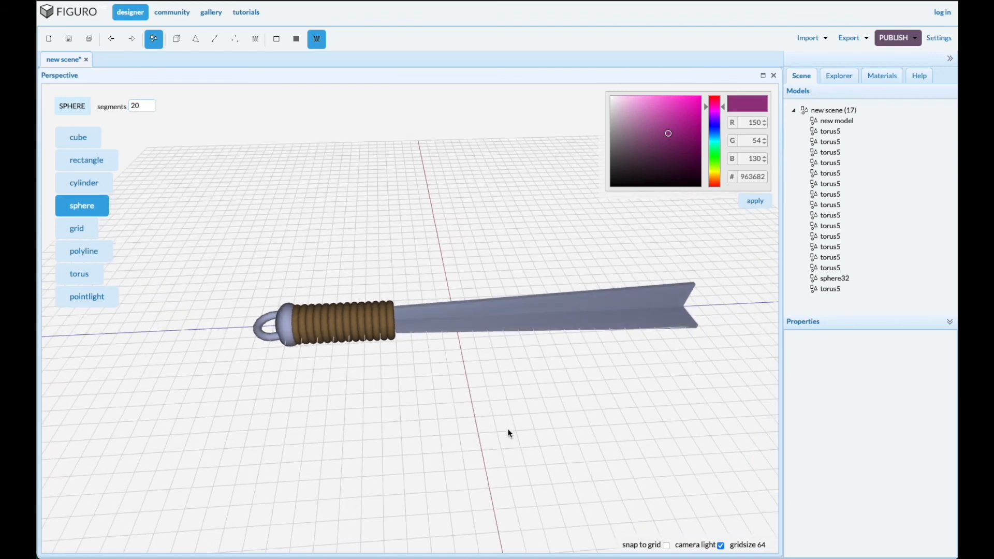
click(283, 330)
click(253, 332)
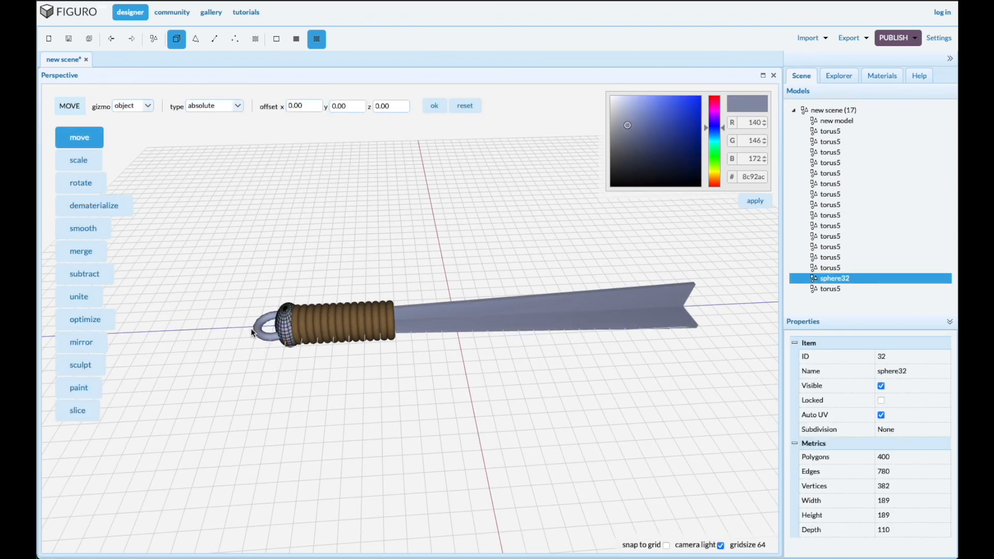
shift+click(261, 336)
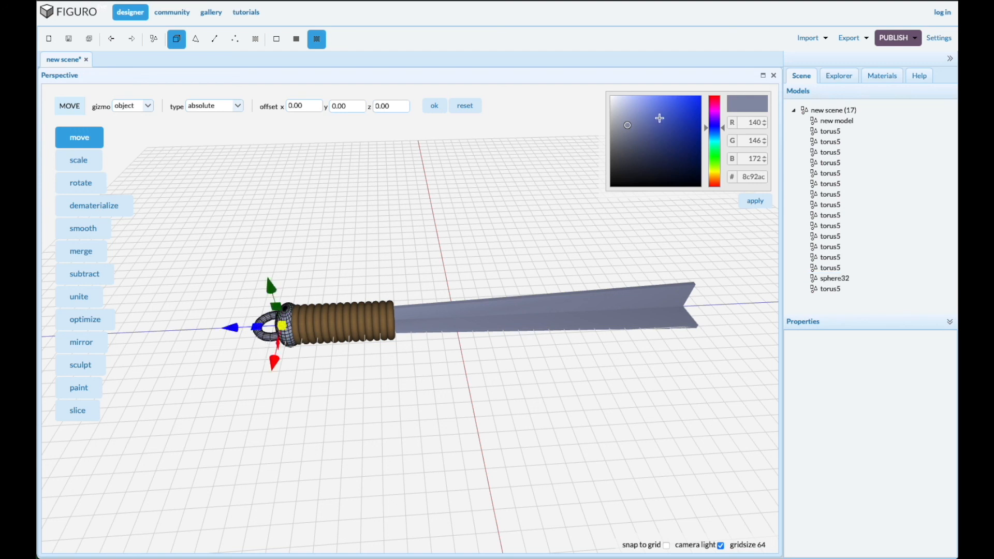
drag(627, 126, 610, 120)
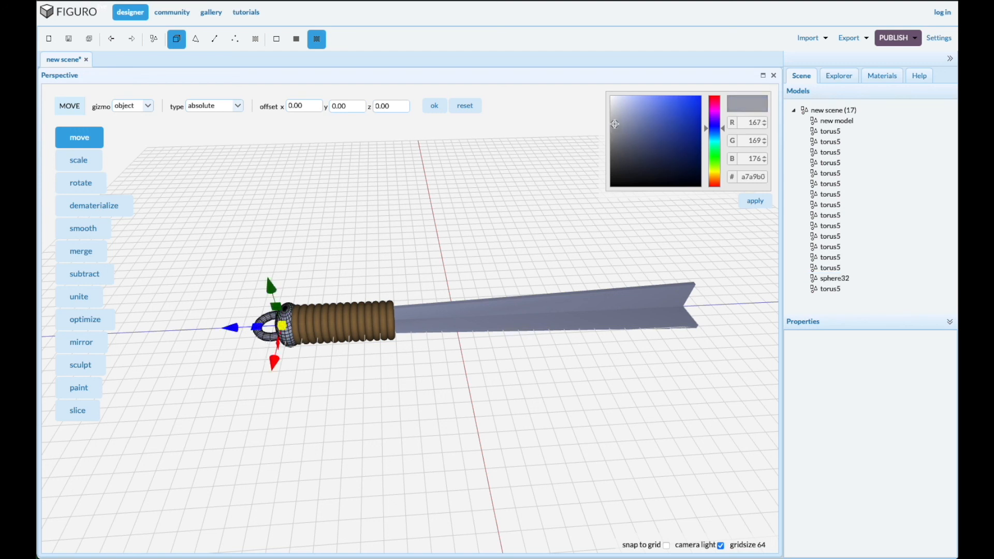
click(612, 124)
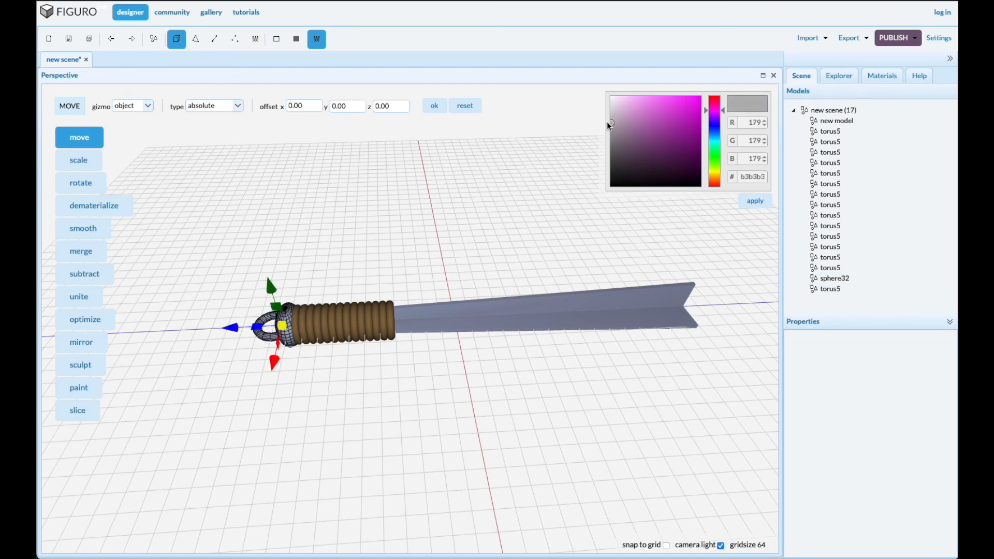
click(763, 202)
click(520, 417)
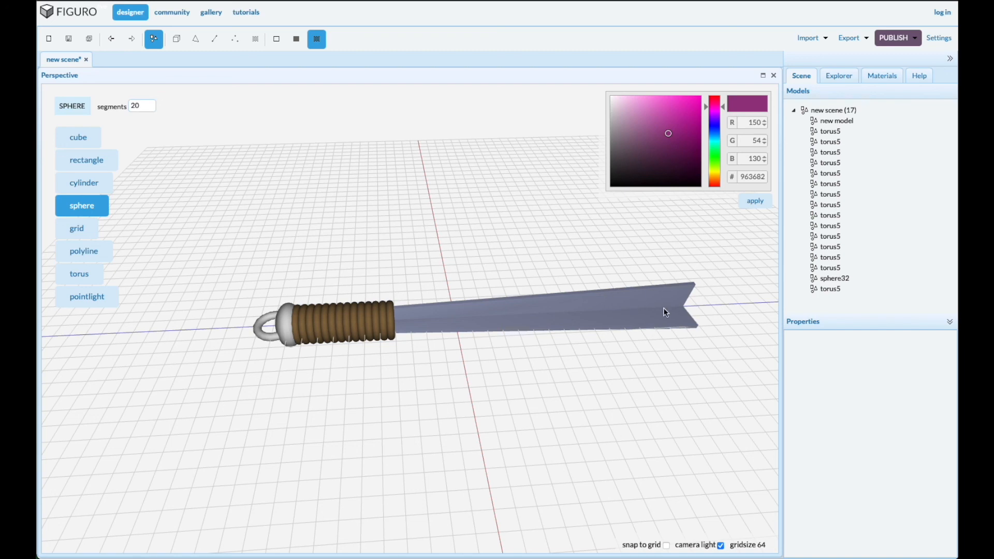
drag(500, 494, 432, 478)
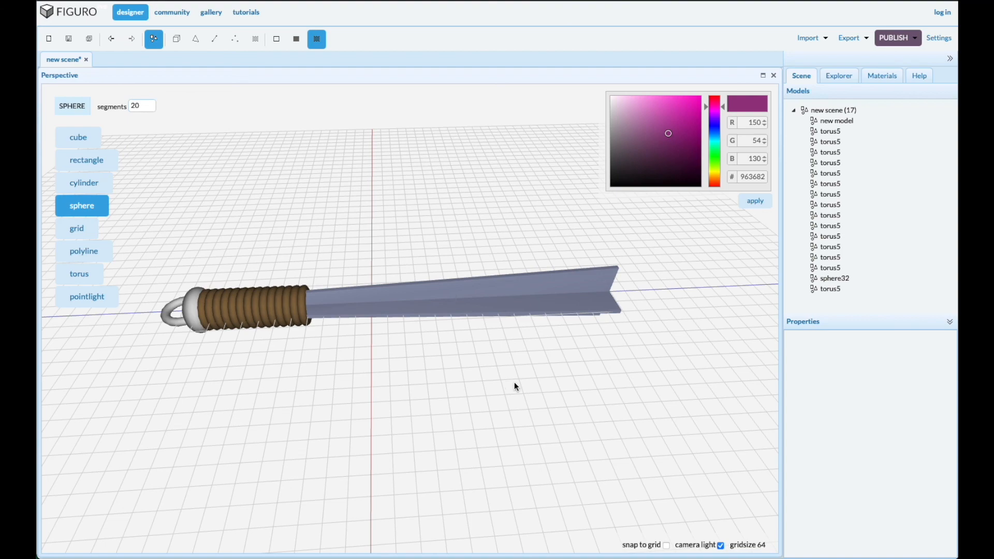